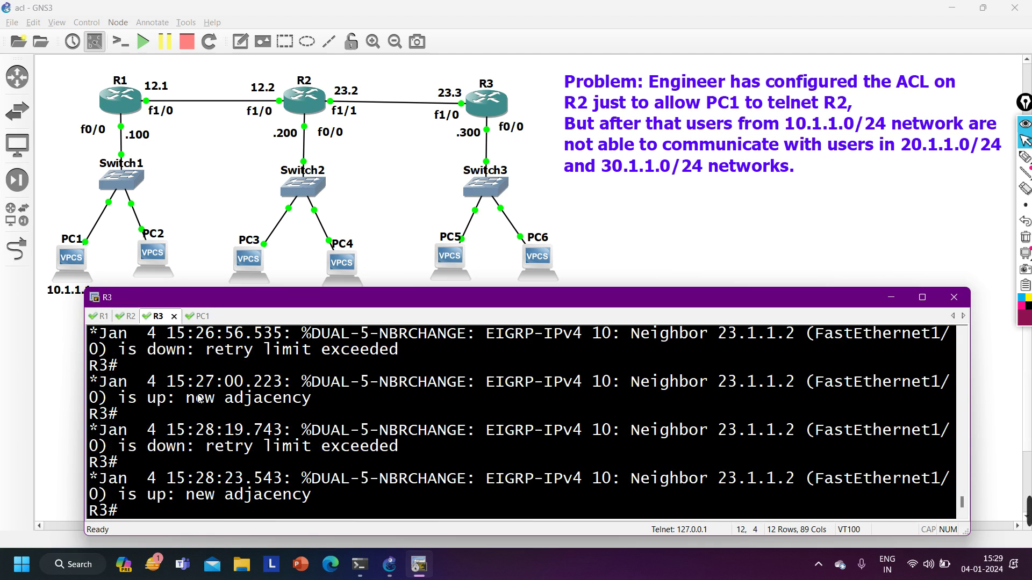
# Run show ip eigrp neighbors on R3 and mark the queue count of 1 for neighbor 23.1.1.2.
pyautogui.write('sh')
pyautogui.press('Tab')
pyautogui.write('ip ei')
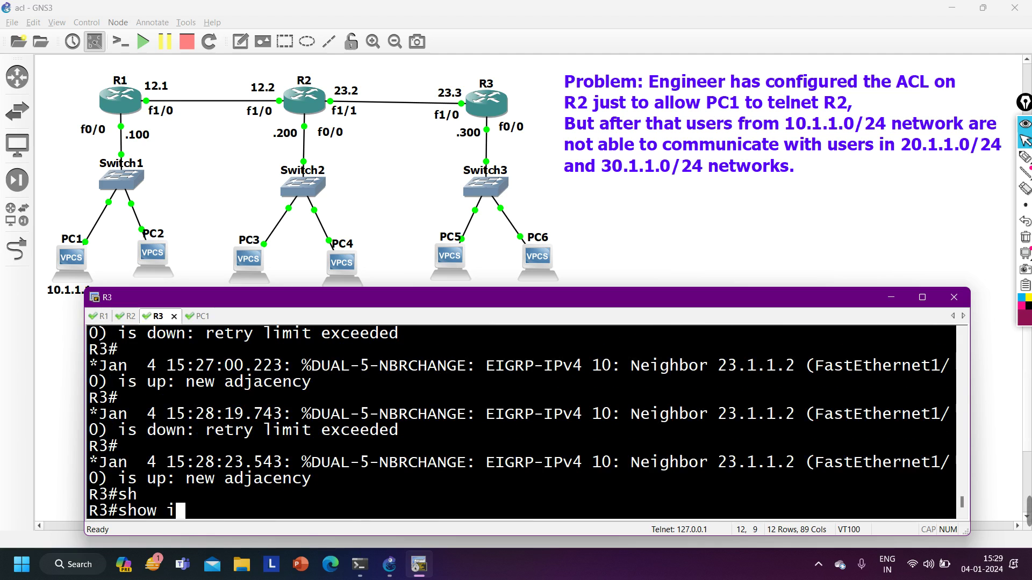
pyautogui.press('Tab')
pyautogui.write('nei')
pyautogui.press('Tab')
pyautogui.press('Return')
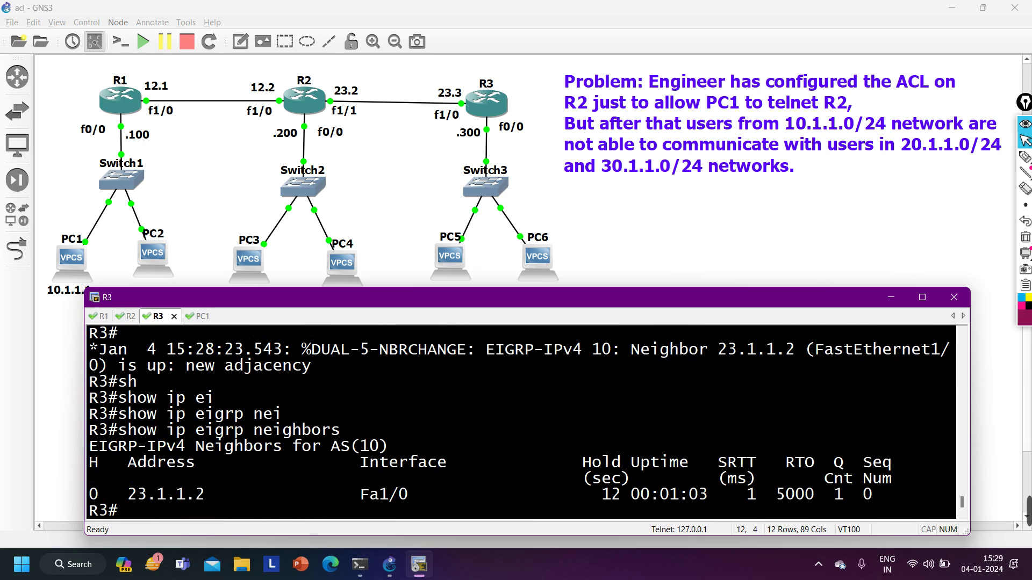
pyautogui.doubleClick(839, 494)
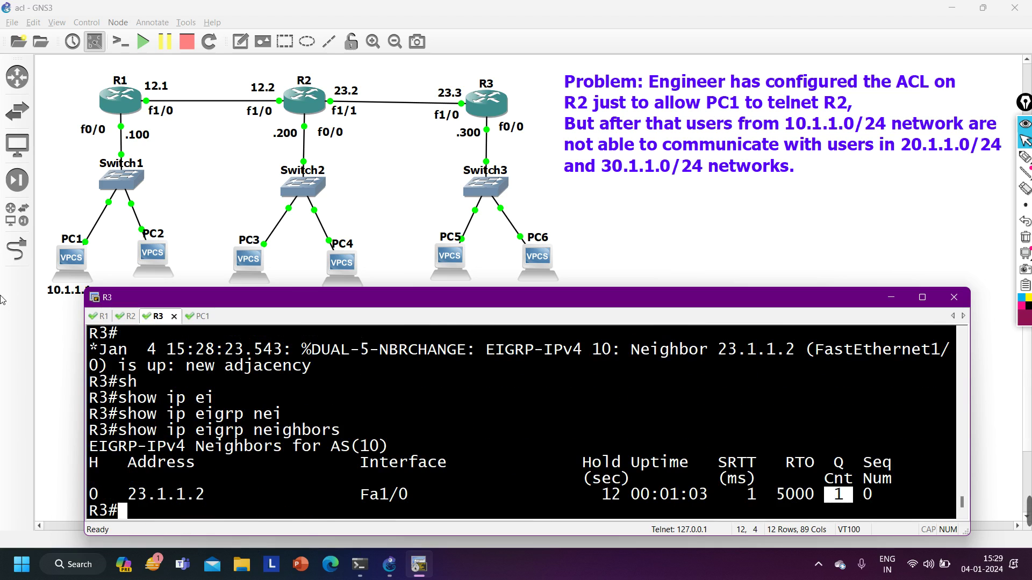
# On R1, list EIGRP neighbors and mark 12.1.1.2's queue count of 1, then bring up PC1.
pyautogui.click(101, 317)
pyautogui.write('sh')
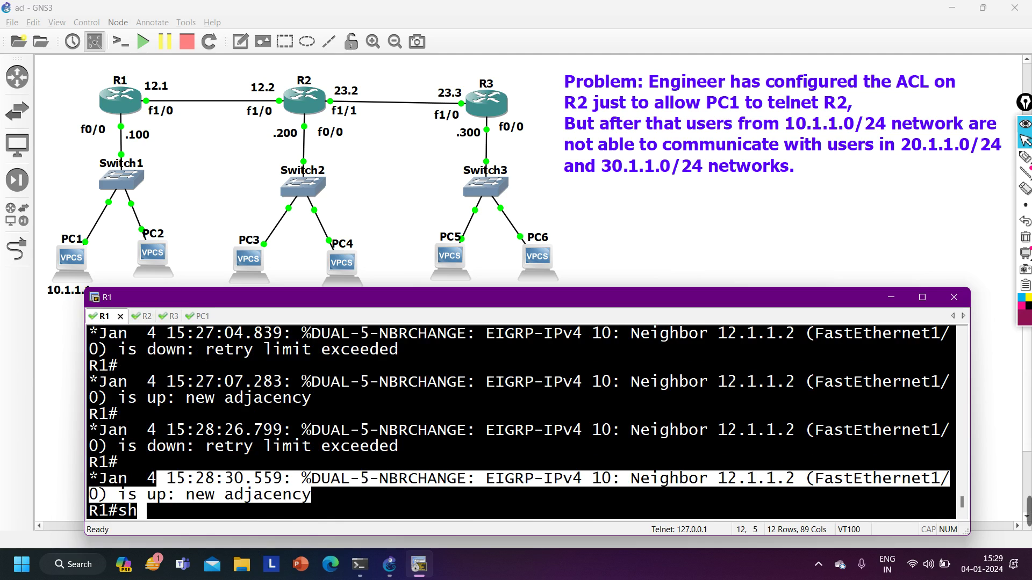
pyautogui.press('Tab')
pyautogui.write('ip ei')
pyautogui.press('Tab')
pyautogui.write('nei')
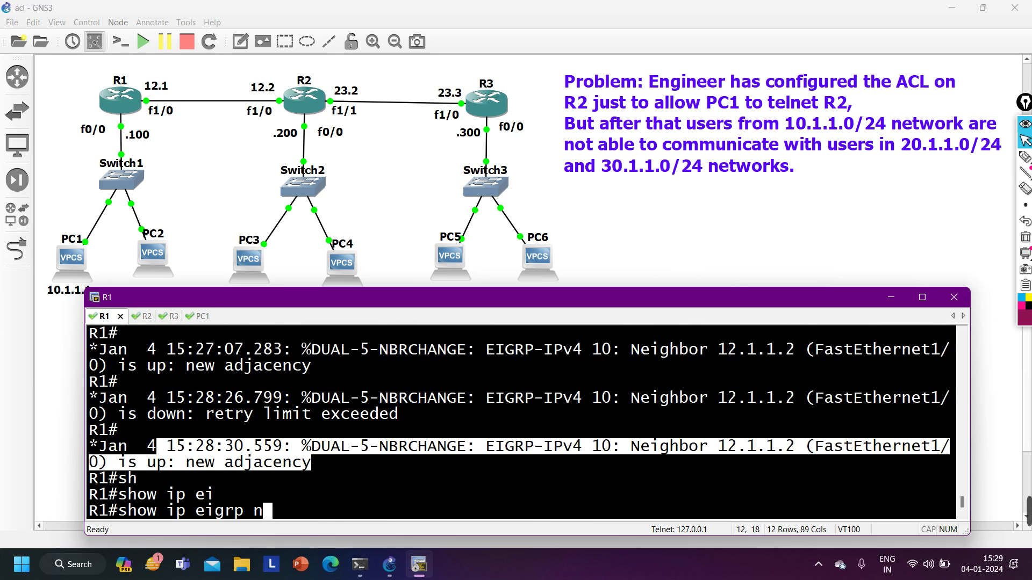
pyautogui.press('Tab')
pyautogui.press('Return')
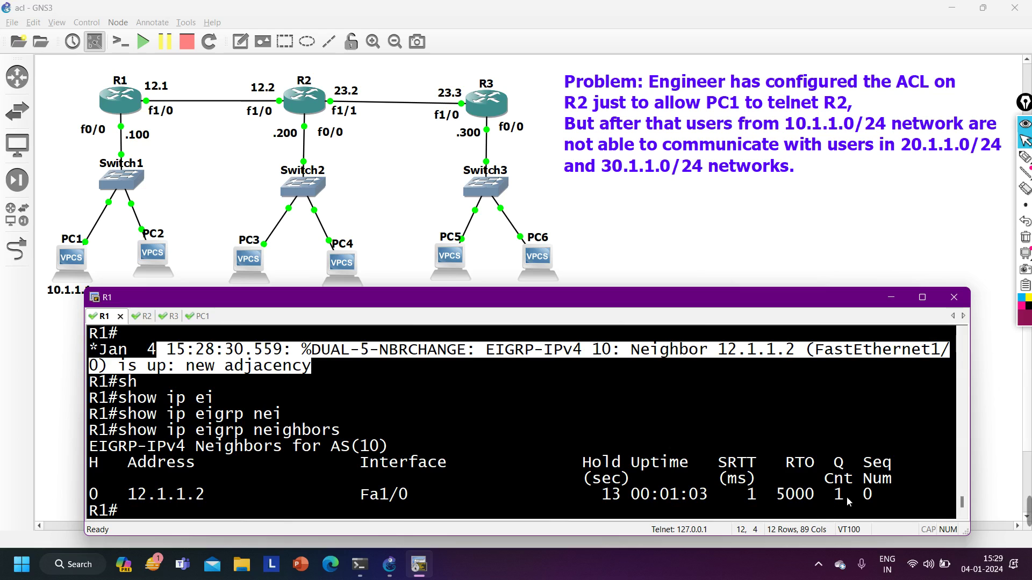
pyautogui.moveTo(835, 494); pyautogui.dragTo(841, 494)
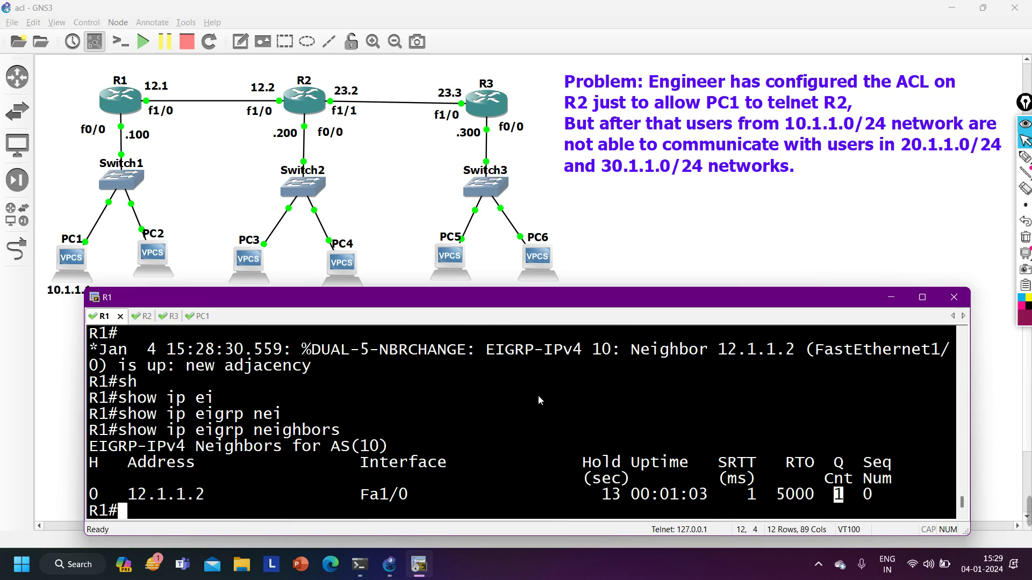
pyautogui.hotkey('ctrl', 'Tab')
pyautogui.hotkey('ctrl', 'Tab')
pyautogui.hotkey('ctrl', 'Tab')
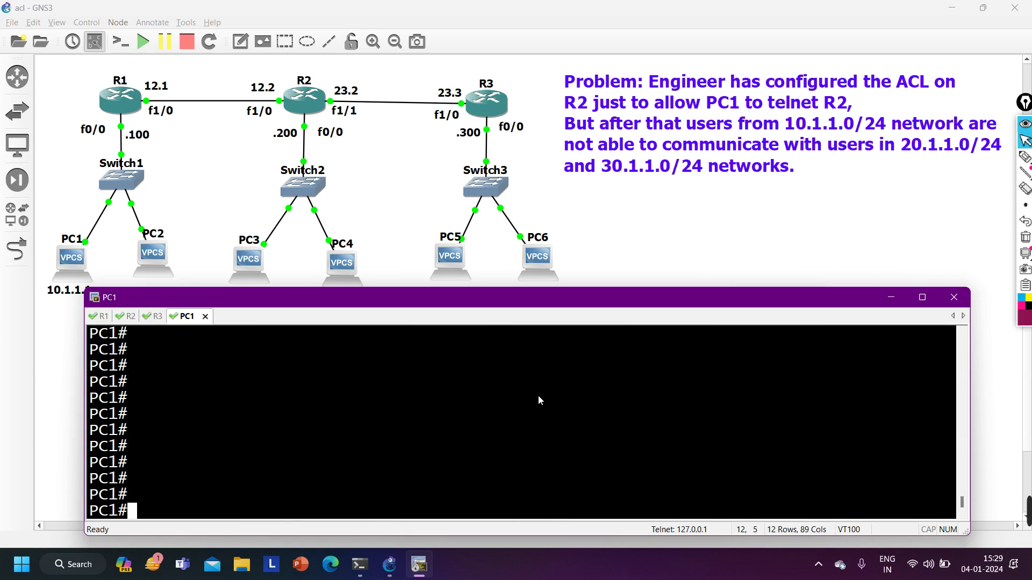
# From PC1, ping R2 at 12.1.1.2, then telnet to 12.1.1.2 and exit.
pyautogui.write('ping 12.')
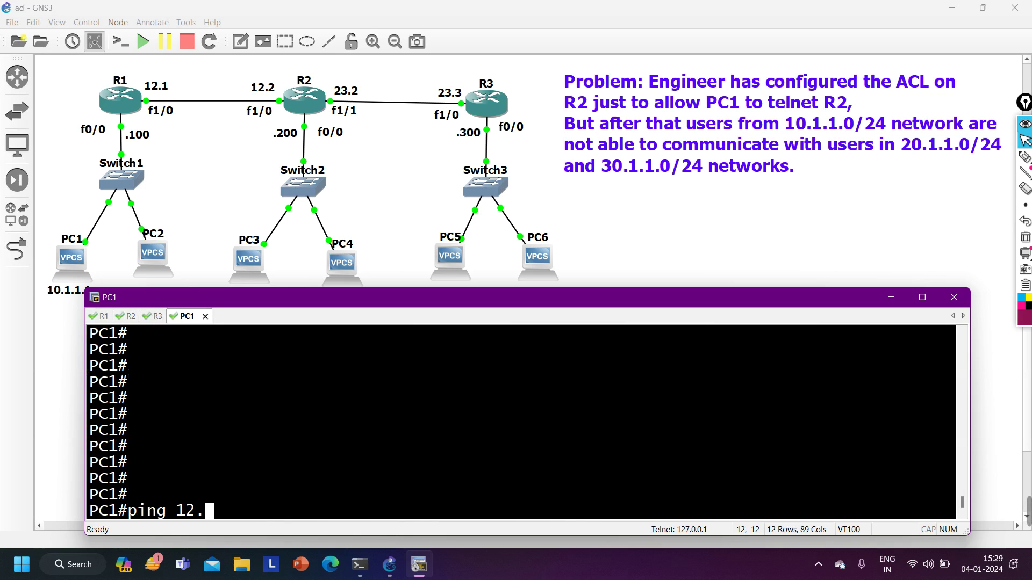
pyautogui.write('1.1..2')
pyautogui.press('BackSpace')
pyautogui.press('BackSpace')
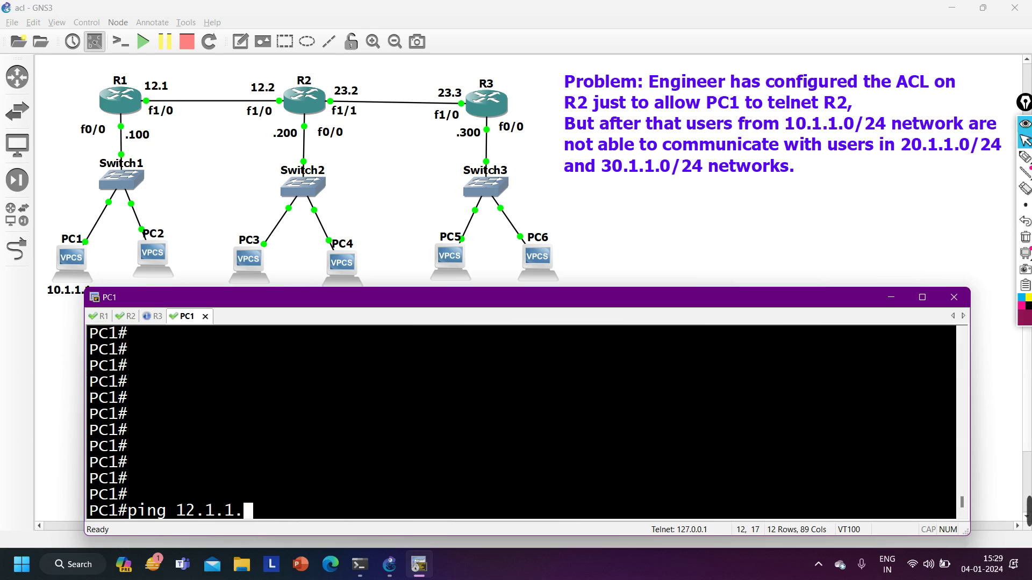
pyautogui.write('2')
pyautogui.press('Return')
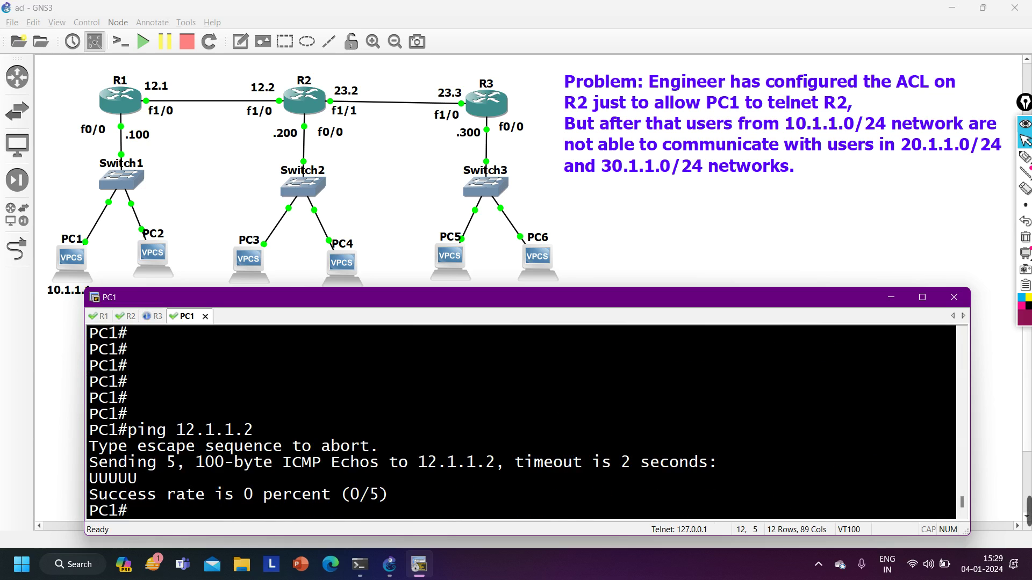
pyautogui.write('teln')
pyautogui.press('Tab')
pyautogui.write('12.1.1.2')
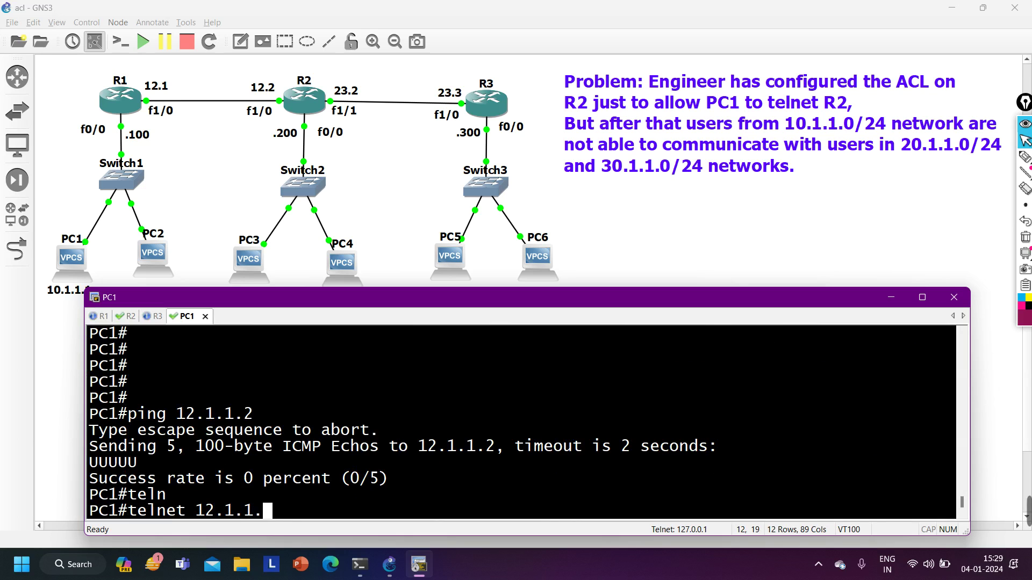
pyautogui.press('Return')
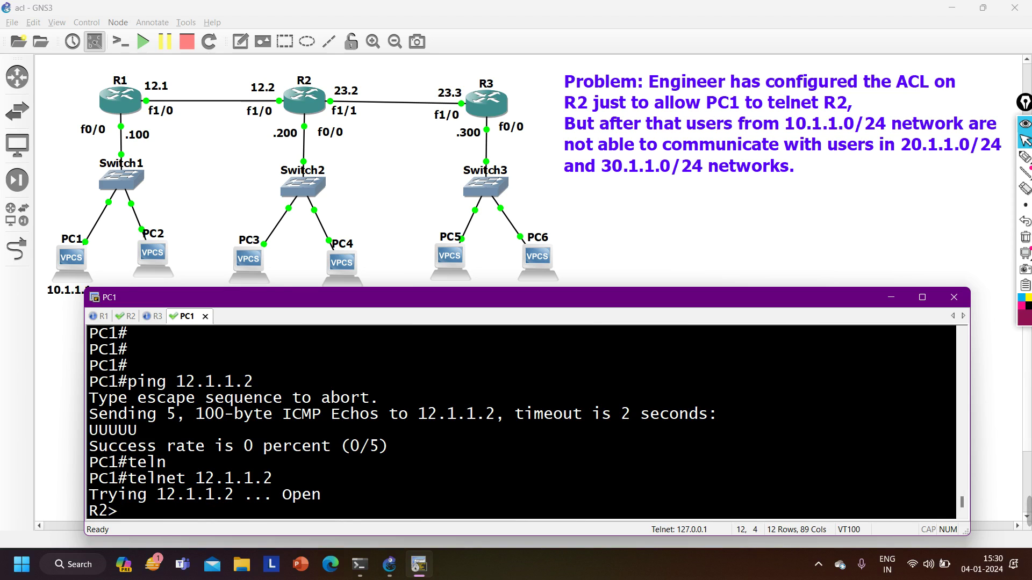
pyautogui.write('exi')
pyautogui.press('Return')
pyautogui.press('Return')
pyautogui.press('Return')
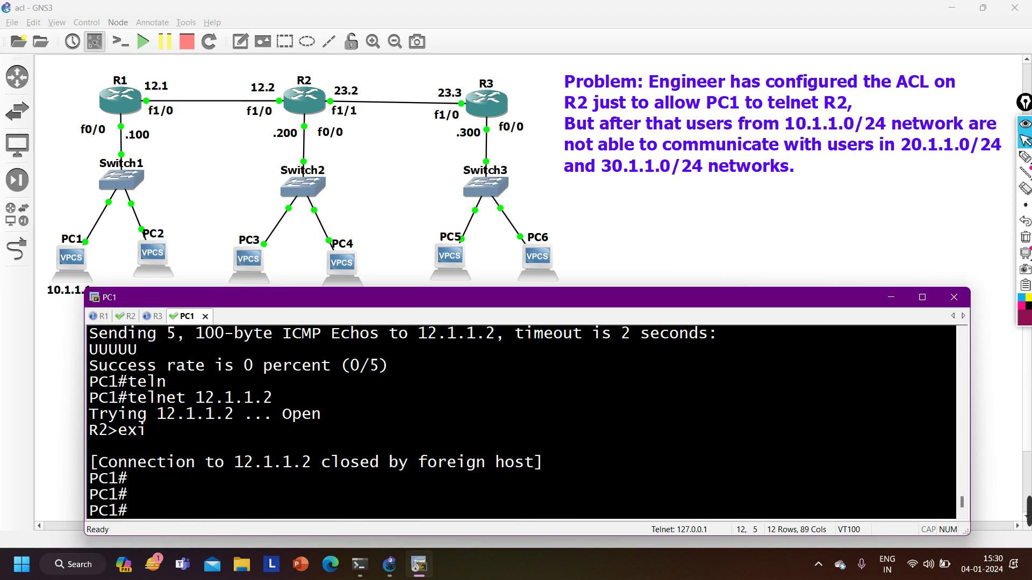
# Ping 20.1.1.100 and 30.1.1.100 from PC1, both failing with UUUUU, then bring up R2's prompt.
pyautogui.write('ping 20.1.1.100')
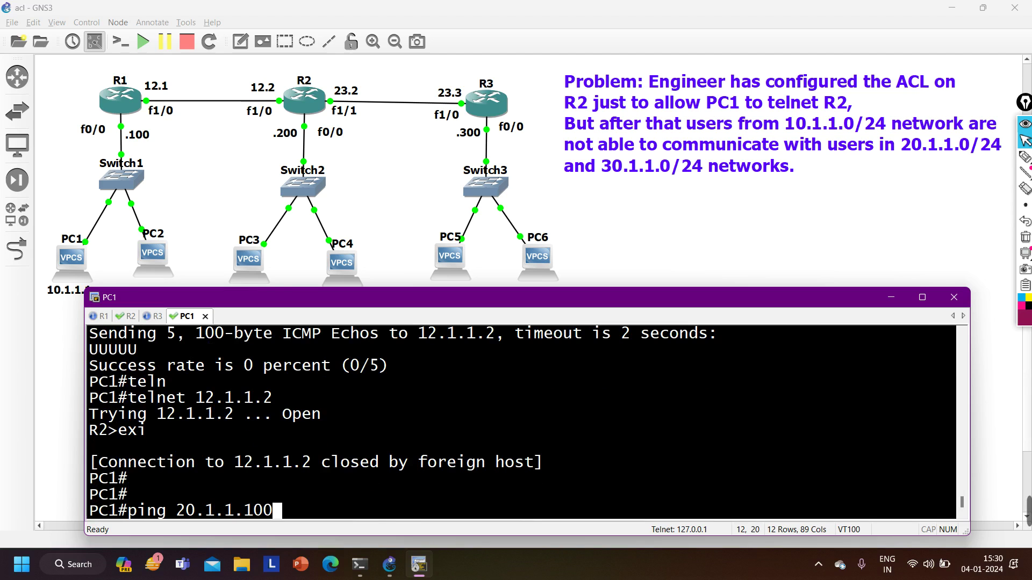
pyautogui.press('Return')
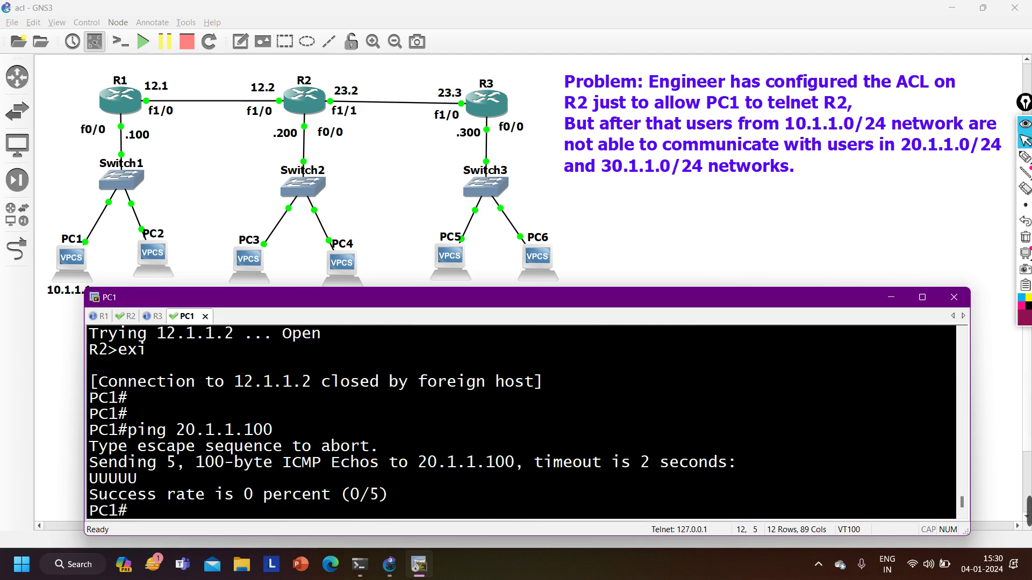
pyautogui.press('Return')
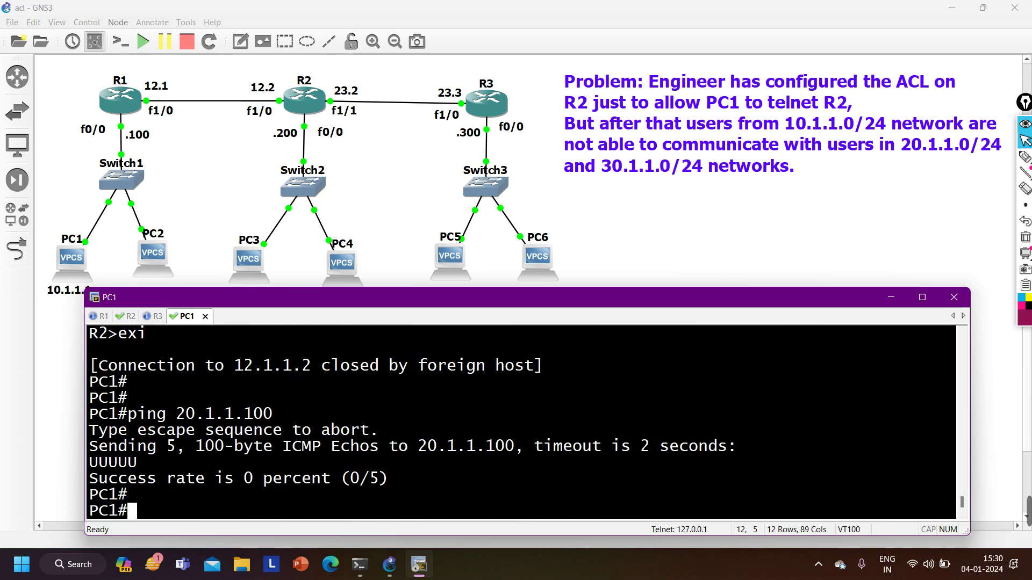
pyautogui.press('Return')
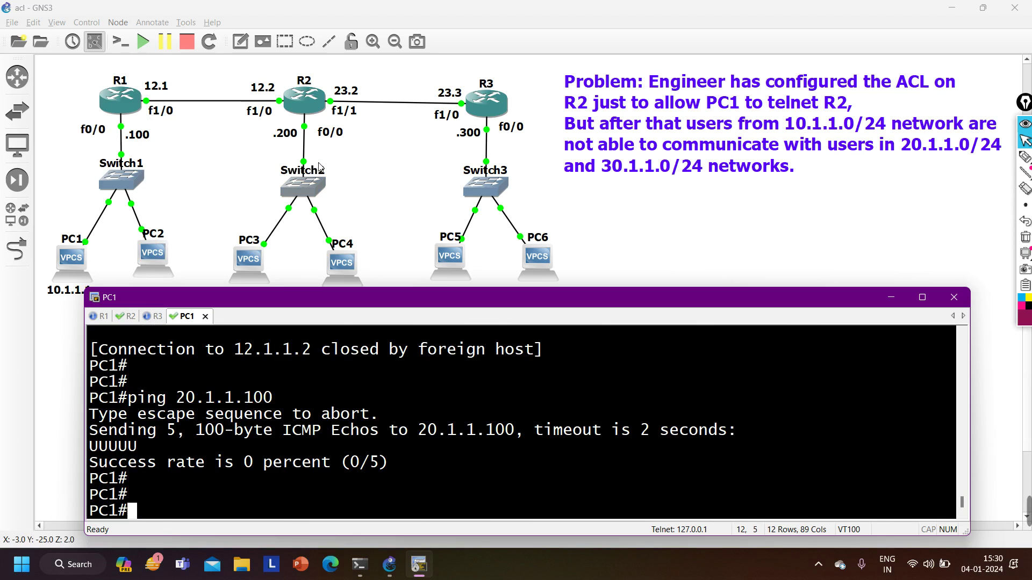
pyautogui.press('Up')
pyautogui.press('Left')
pyautogui.press('Left')
pyautogui.press('Left')
pyautogui.press('Left')
pyautogui.press('Left')
pyautogui.press('Left')
pyautogui.press('Left')
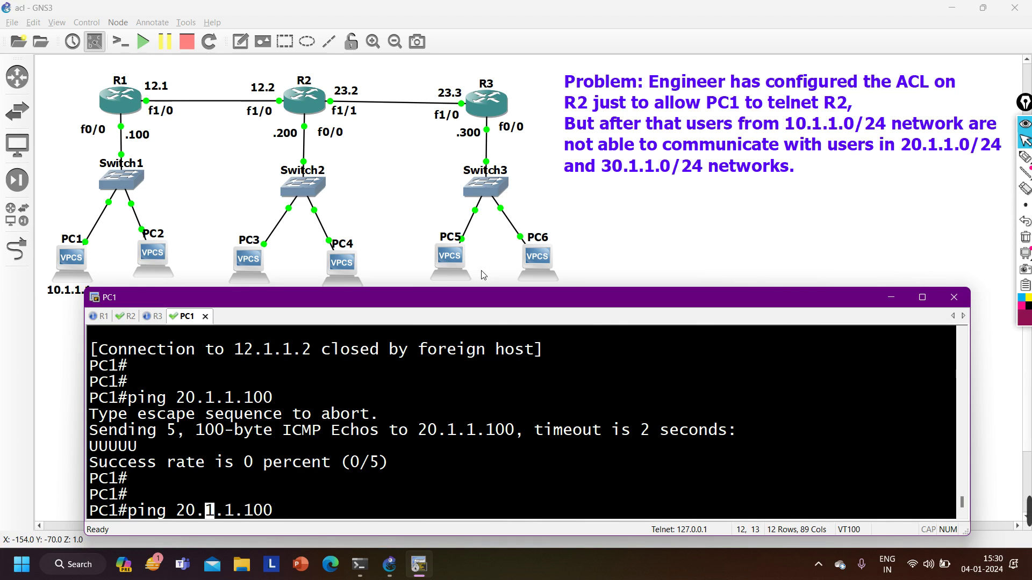
pyautogui.press('Left')
pyautogui.press('Left')
pyautogui.press('BackSpace')
pyautogui.write('3')
pyautogui.press('Return')
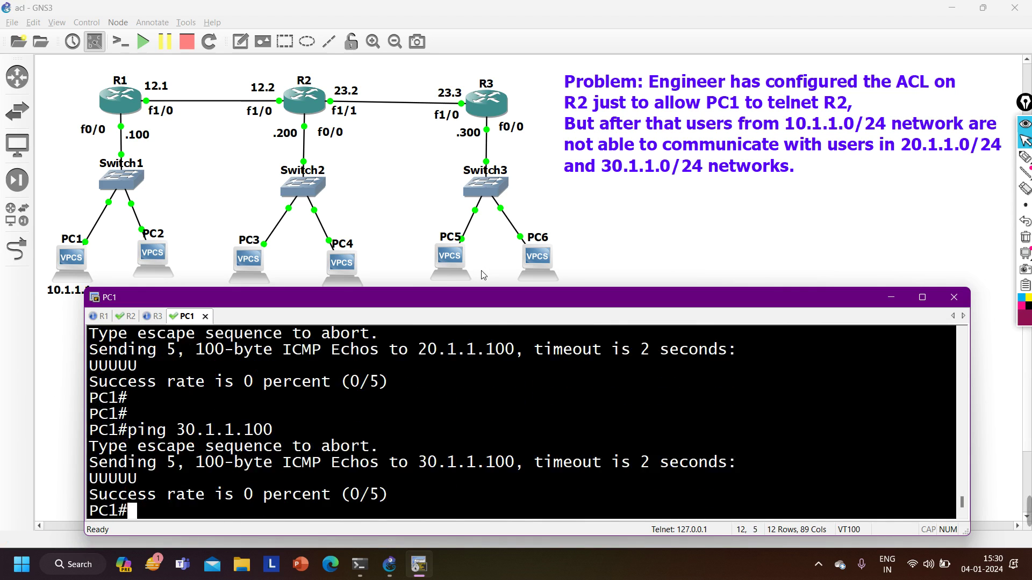
pyautogui.press('Return')
pyautogui.press('Return')
pyautogui.press('Return')
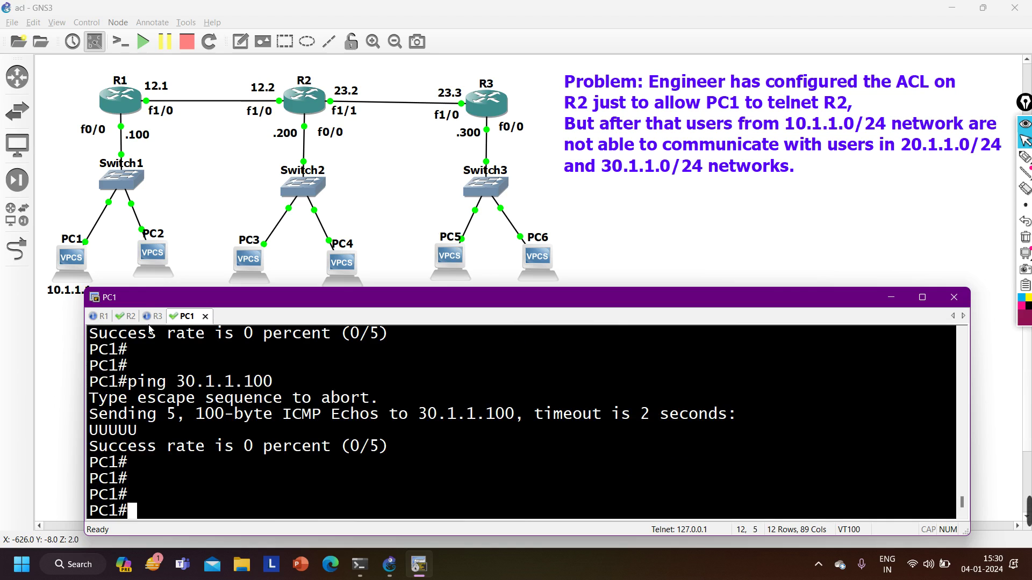
pyautogui.click(134, 317)
pyautogui.press('Return')
# List R2's access lists and highlight ACL 101's only entry, permit telnet from host 10.1.1.1, 111 matches.
pyautogui.write('sh')
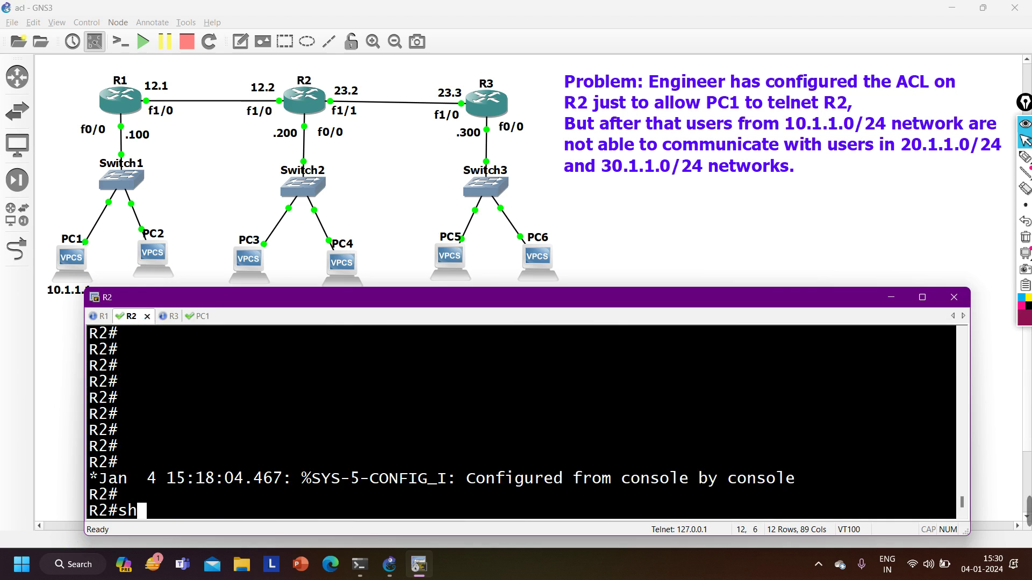
pyautogui.press('Tab')
pyautogui.write('ip acce')
pyautogui.press('Tab')
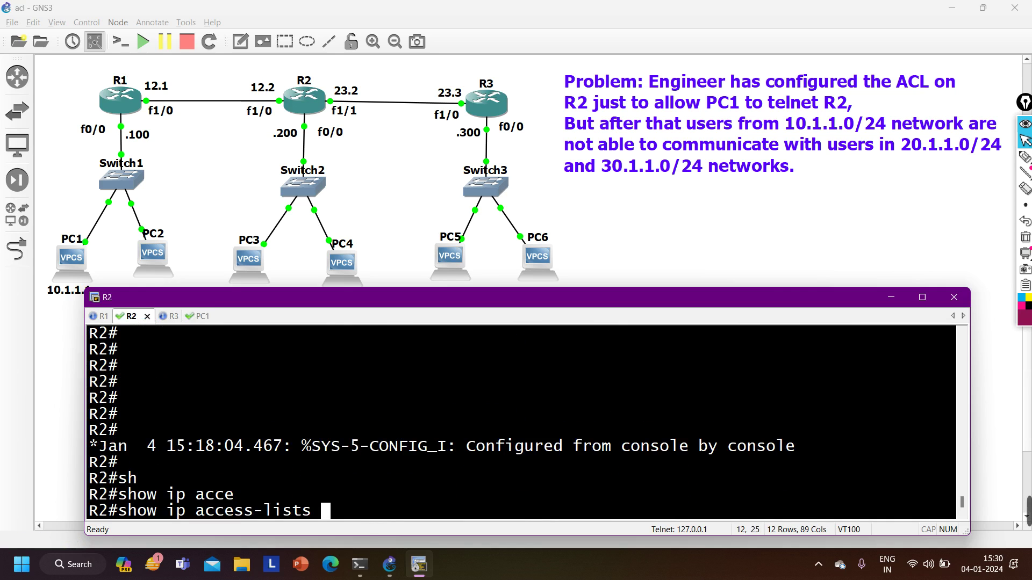
pyautogui.press('Return')
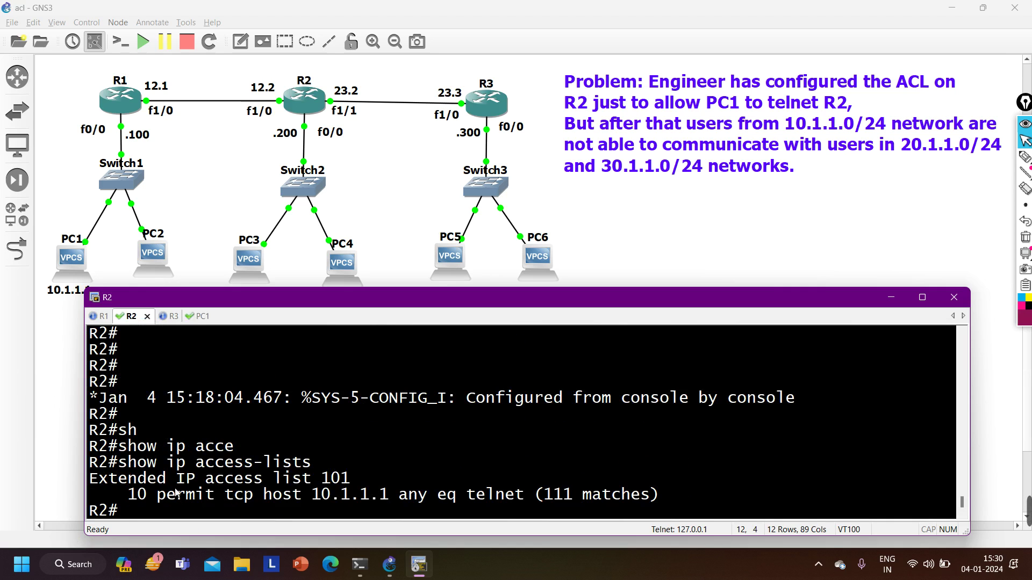
pyautogui.moveTo(312, 480); pyautogui.dragTo(369, 479)
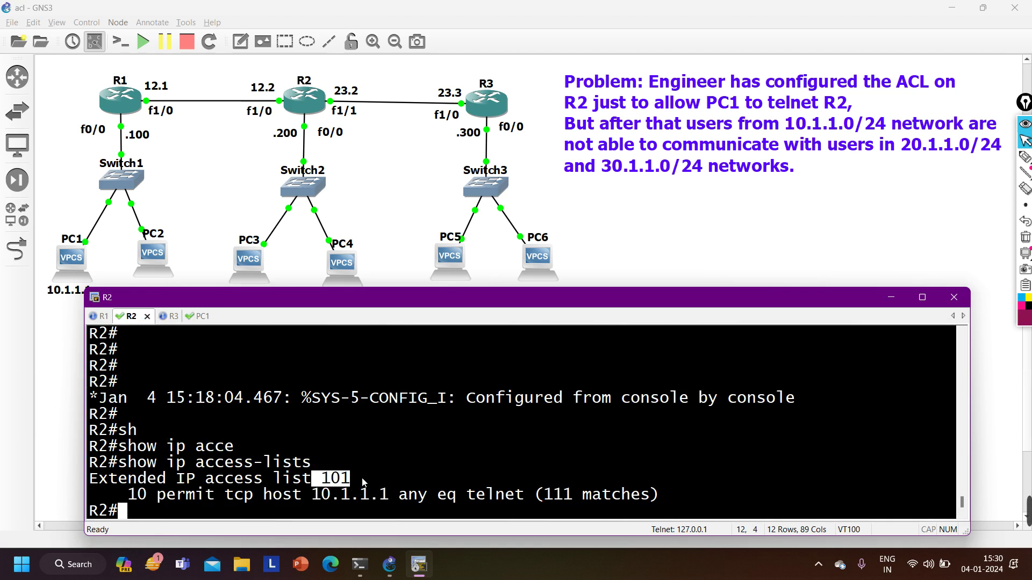
pyautogui.moveTo(544, 495); pyautogui.dragTo(580, 495)
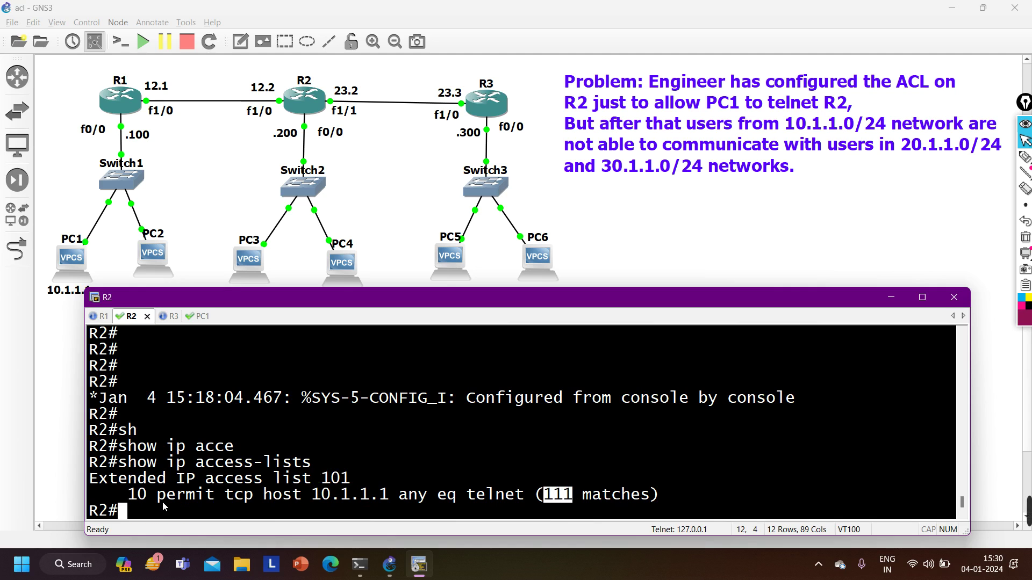
pyautogui.moveTo(157, 498); pyautogui.dragTo(524, 496)
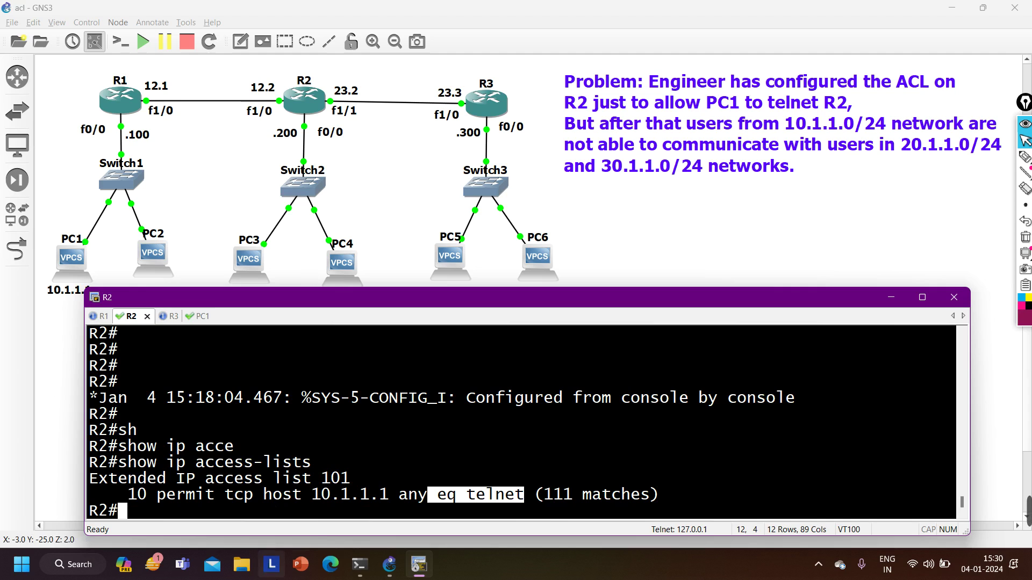
pyautogui.moveTo(315, 493); pyautogui.dragTo(517, 494)
pyautogui.click(444, 498)
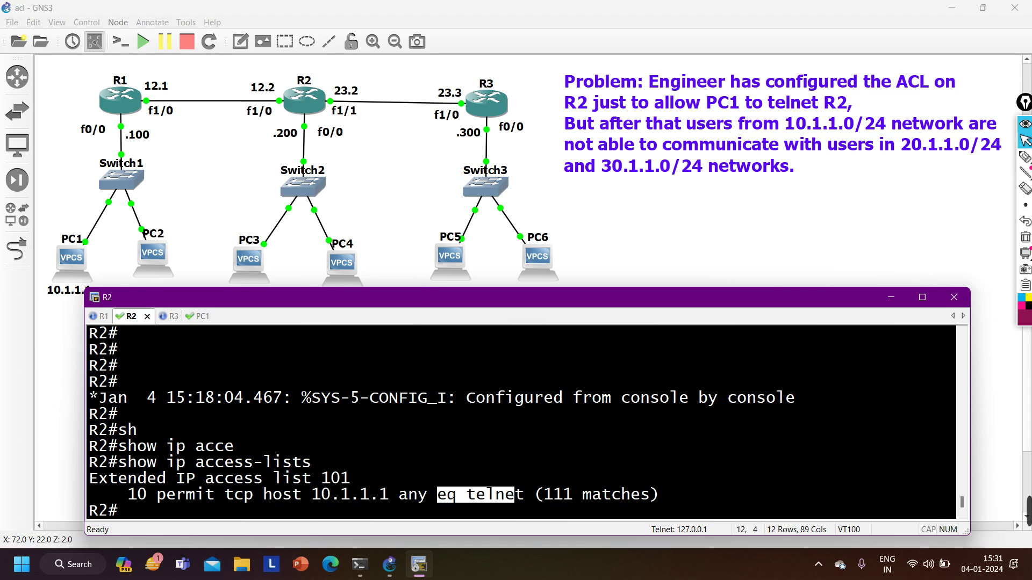
# Start a new show command at a fresh R2 prompt.
pyautogui.press('Return')
pyautogui.press('Return')
pyautogui.press('Return')
pyautogui.write('sh')
pyautogui.press('Tab')
# Show f0/0's running config and highlight its access-group 101 line.
pyautogui.write('run int f0/0')
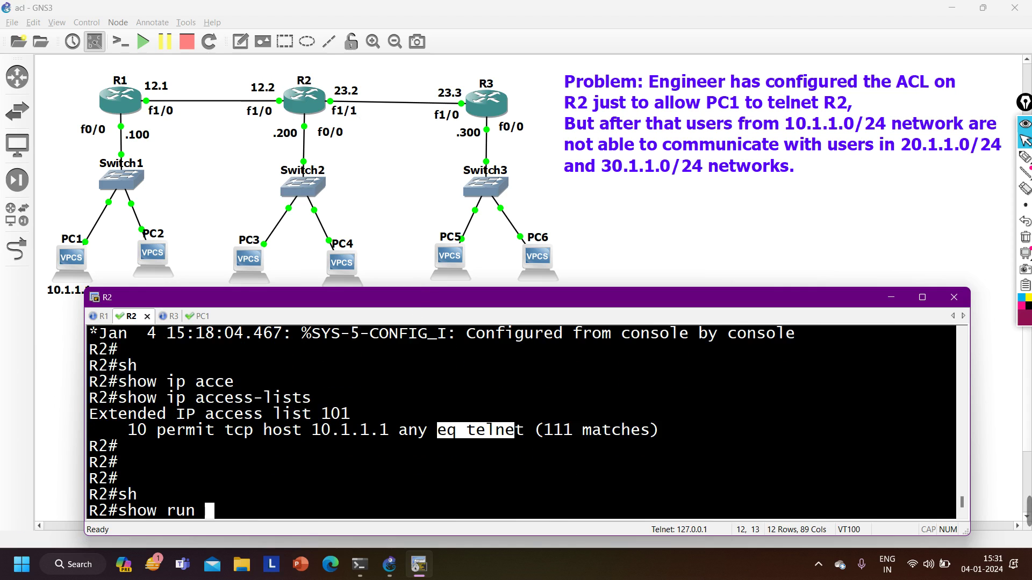
pyautogui.press('Return')
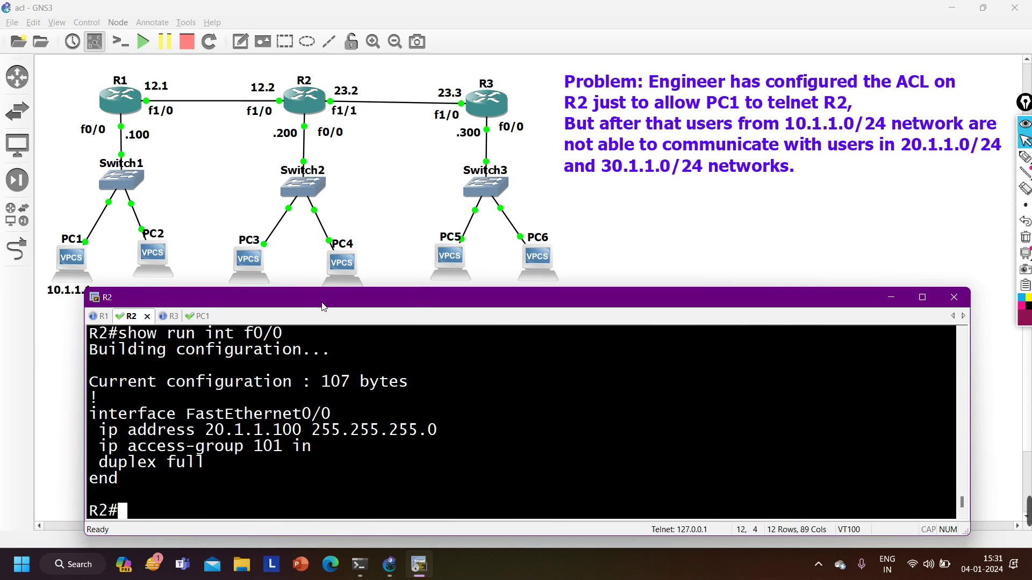
pyautogui.moveTo(104, 450); pyautogui.dragTo(314, 449)
pyautogui.press('Return')
# Show the f1/0 and f1/1 running configs, highlighting access-group 101 on each.
pyautogui.press('Up')
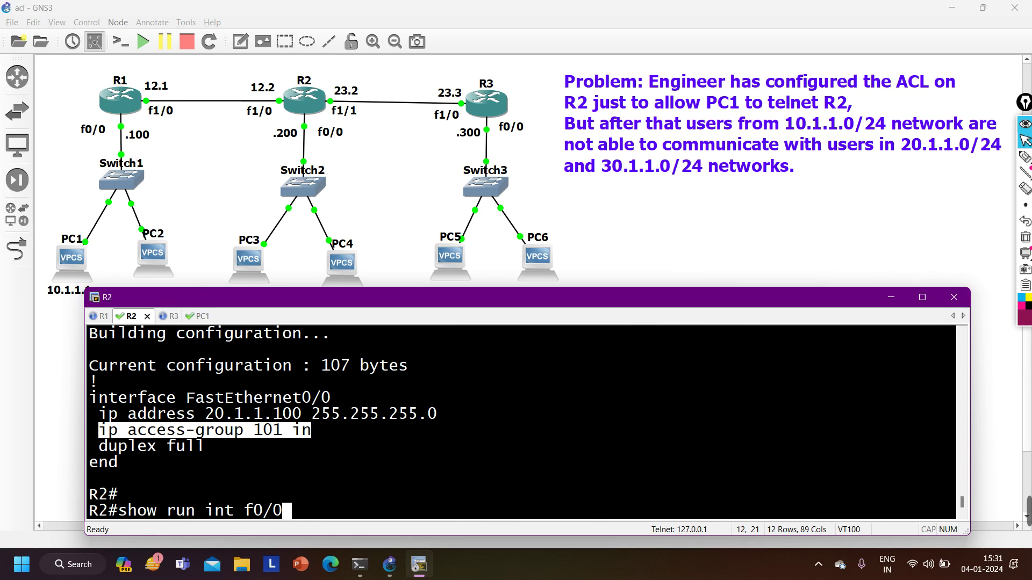
pyautogui.press('BackSpace')
pyautogui.press('BackSpace')
pyautogui.press('BackSpace')
pyautogui.write('1/0')
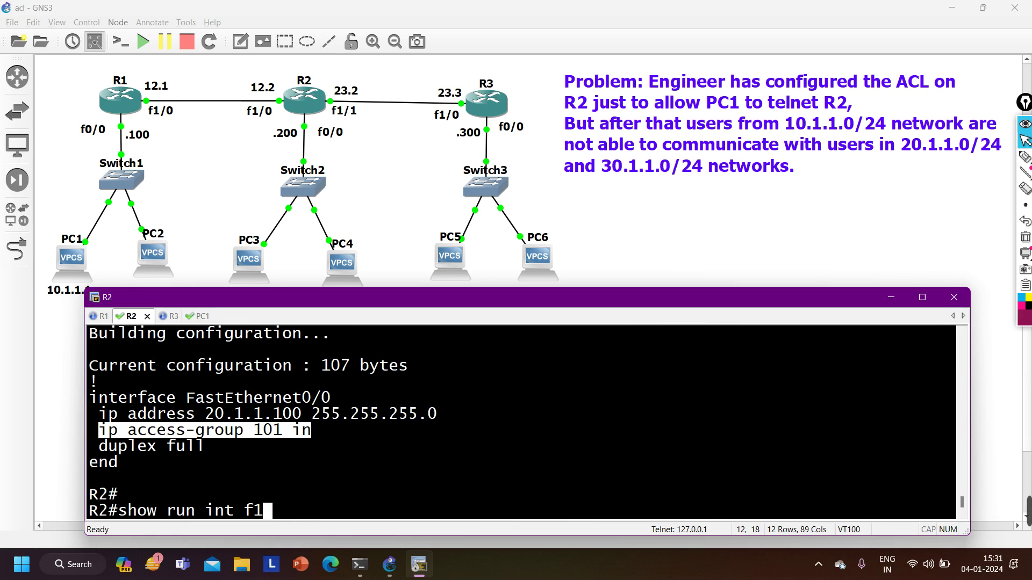
pyautogui.press('Return')
pyautogui.moveTo(100, 431); pyautogui.dragTo(443, 437)
pyautogui.press('Up')
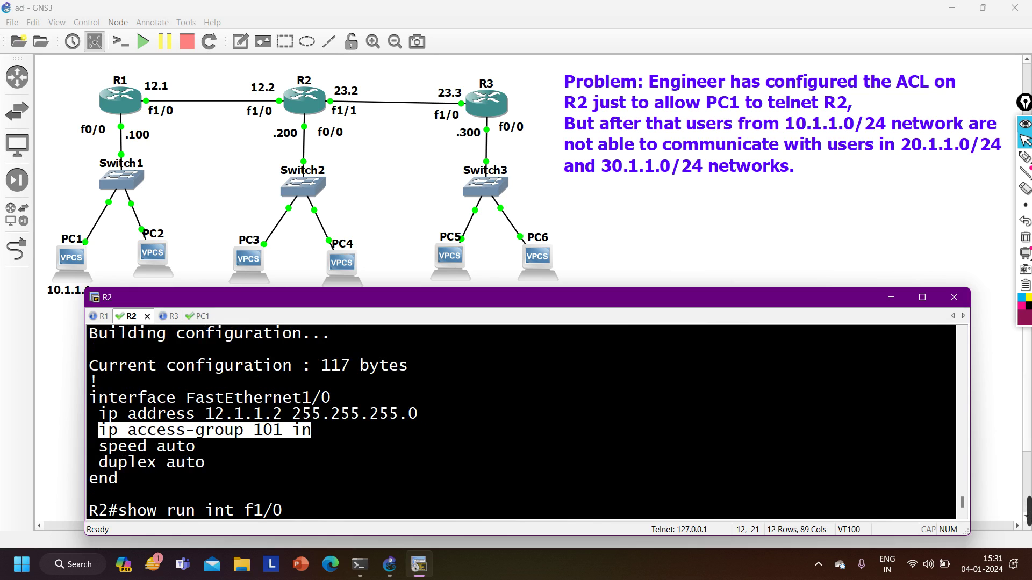
pyautogui.press('BackSpace')
pyautogui.write('1')
pyautogui.press('Return')
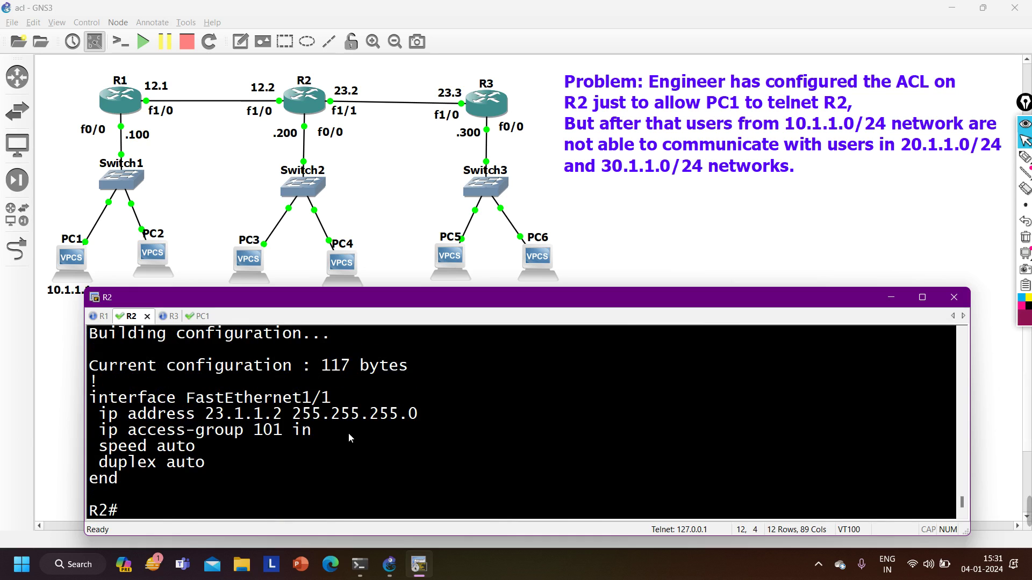
pyautogui.moveTo(348, 434); pyautogui.dragTo(91, 432)
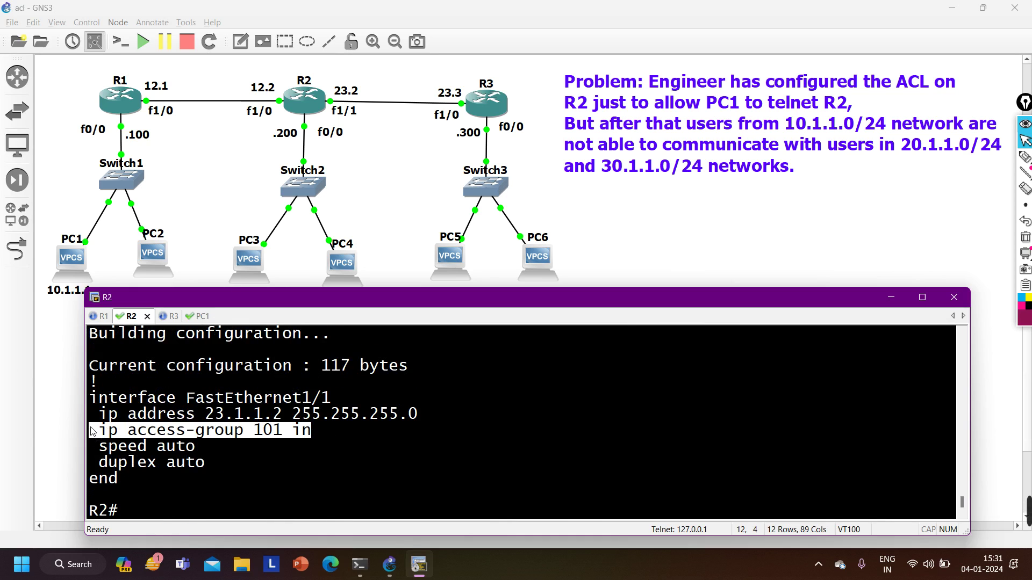
# Relist R2's access lists, highlighting host 10.1.1.1, then move to R1's console.
pyautogui.press('Up')
pyautogui.press('Up')
pyautogui.press('Up')
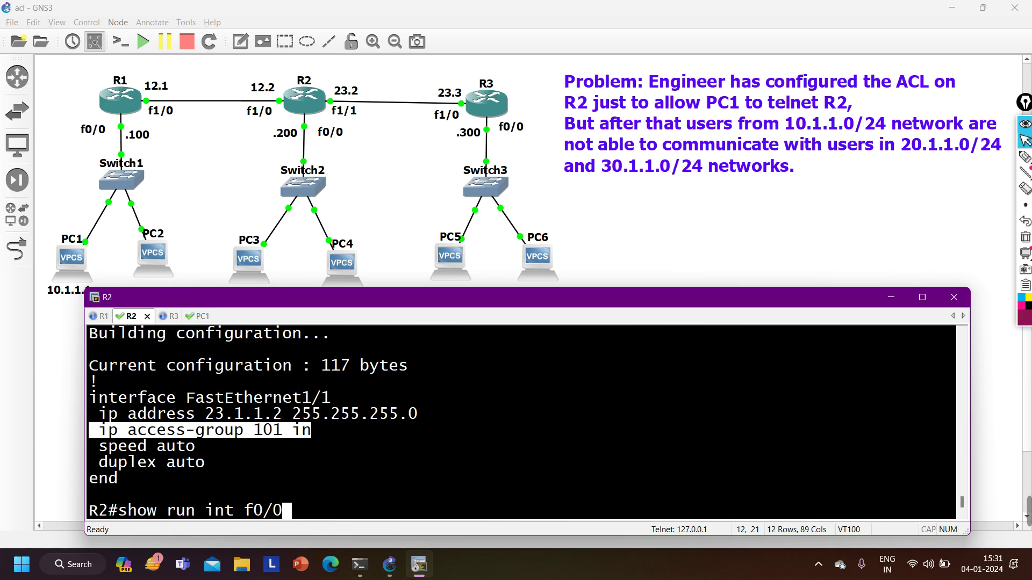
pyautogui.press('Down')
pyautogui.press('Return')
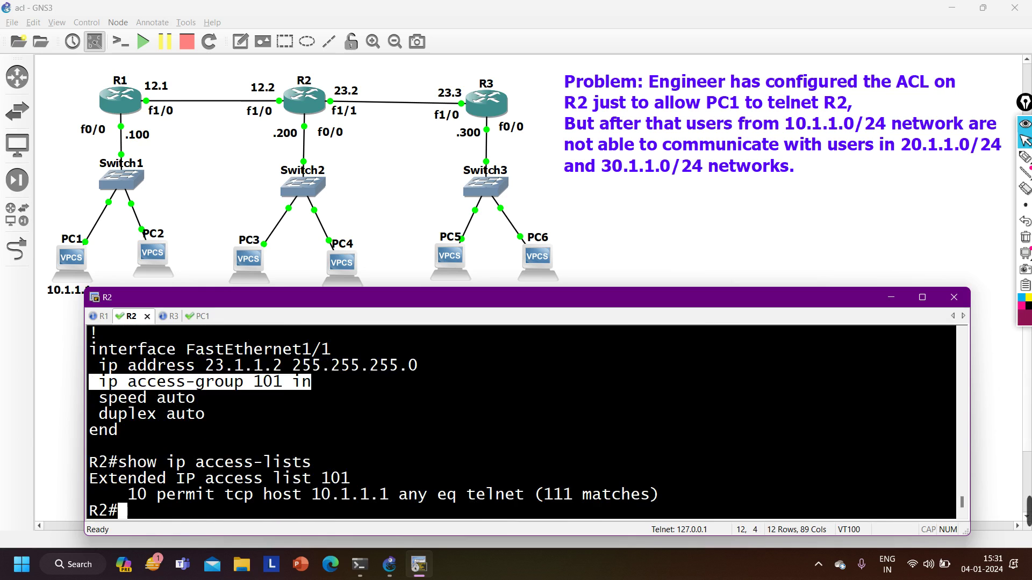
pyautogui.moveTo(305, 496); pyautogui.dragTo(394, 499)
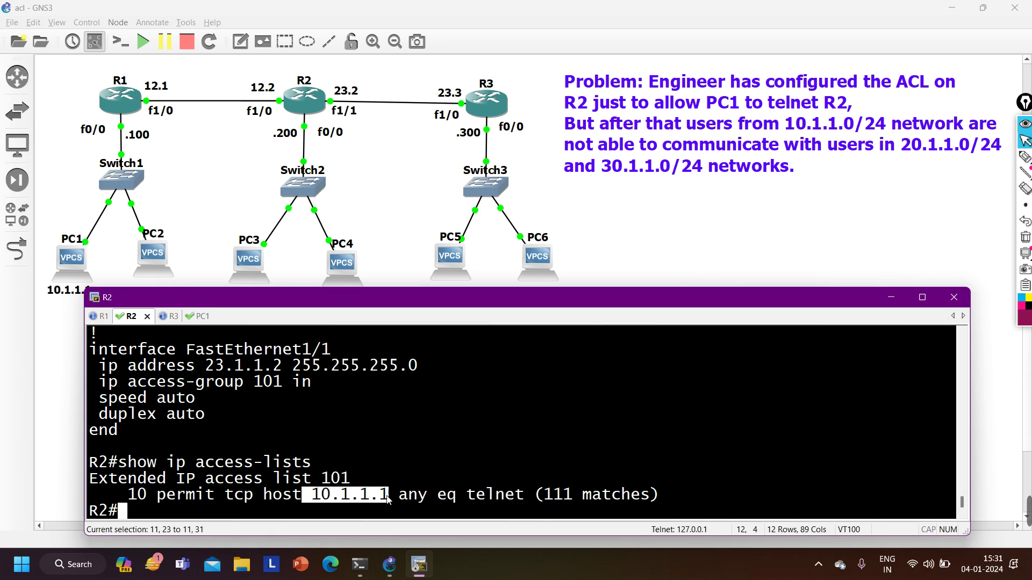
pyautogui.click(395, 498)
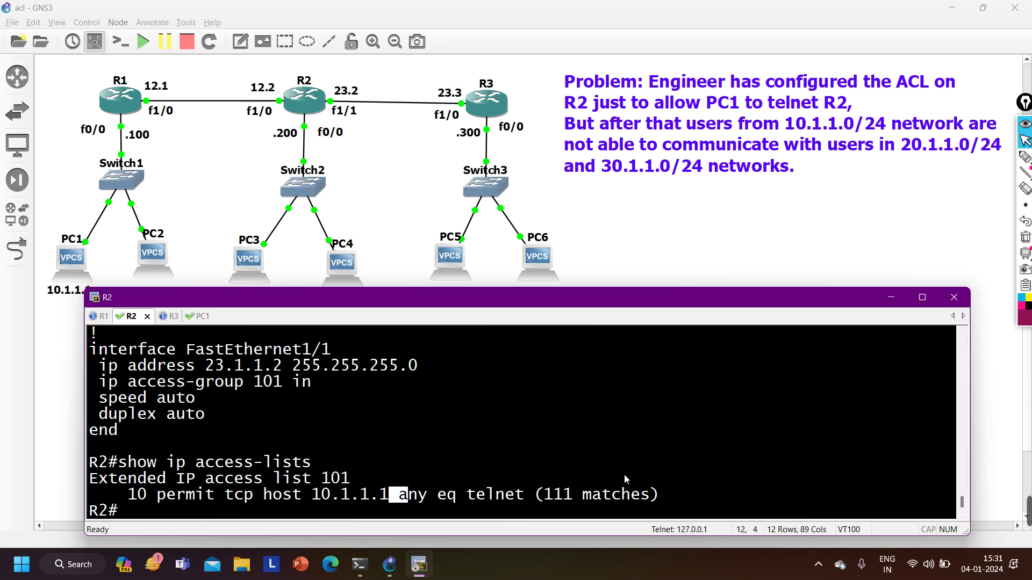
pyautogui.hotkey('alt', '3')
pyautogui.hotkey('alt', '1')
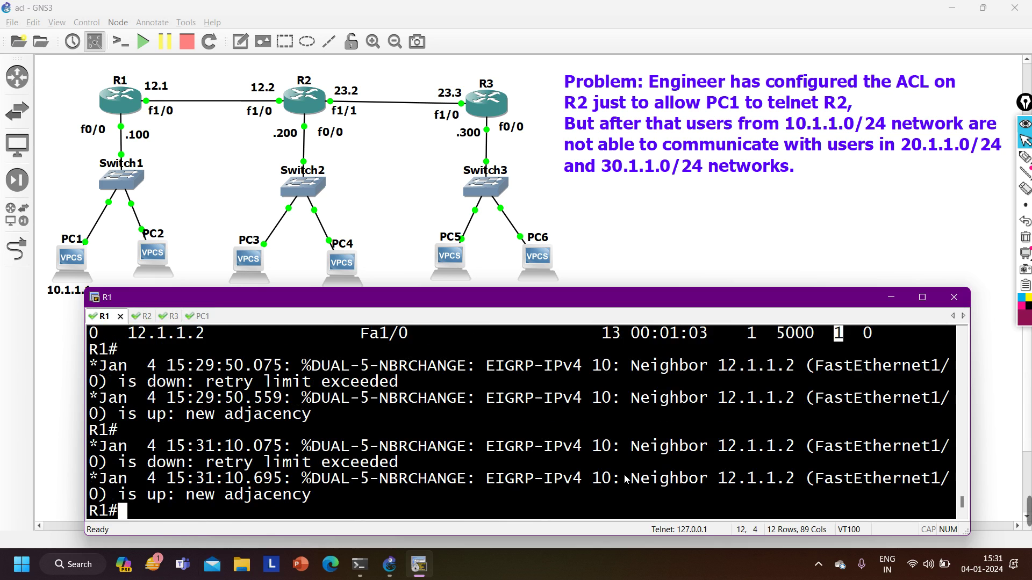
# Cycle to PC1's console and ping 20.1.1.100 again, which still fails at 0 percent.
pyautogui.hotkey('alt', '2')
pyautogui.hotkey('alt', '3')
pyautogui.hotkey('alt', '4')
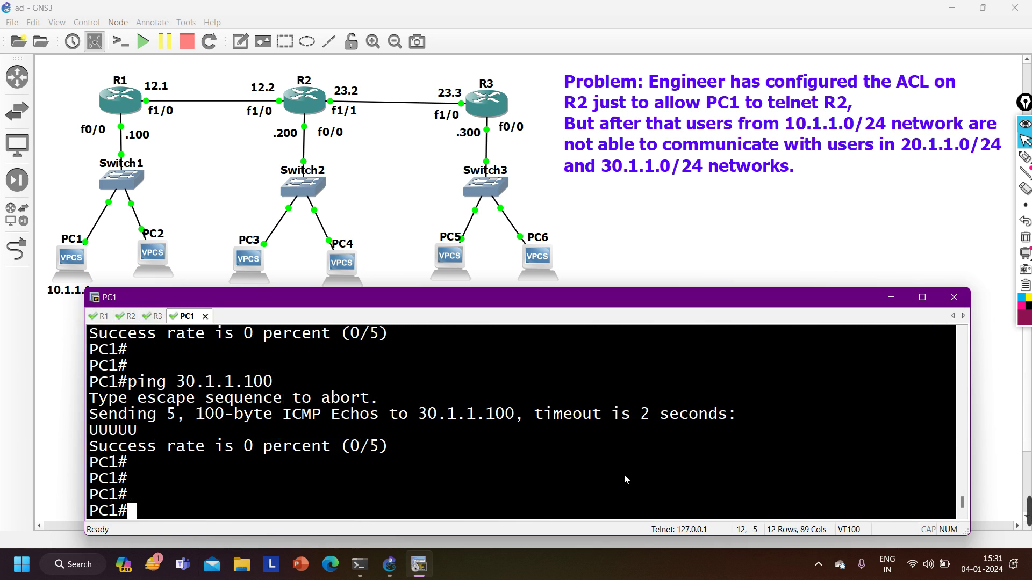
pyautogui.press('Return')
pyautogui.press('Return')
pyautogui.press('Return')
pyautogui.press('Return')
pyautogui.write('ping ')
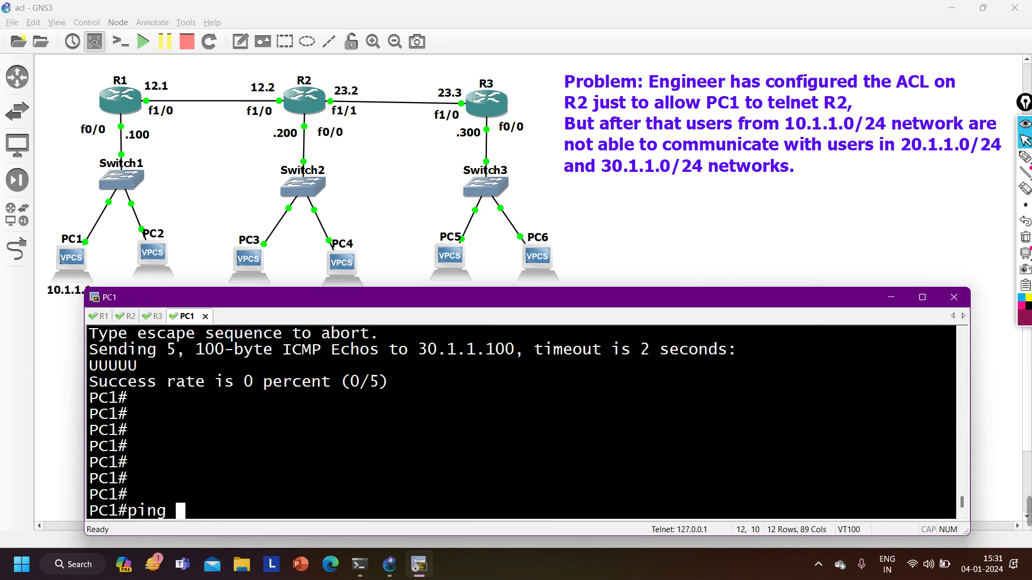
pyautogui.write('20.1.1.100')
pyautogui.press('Return')
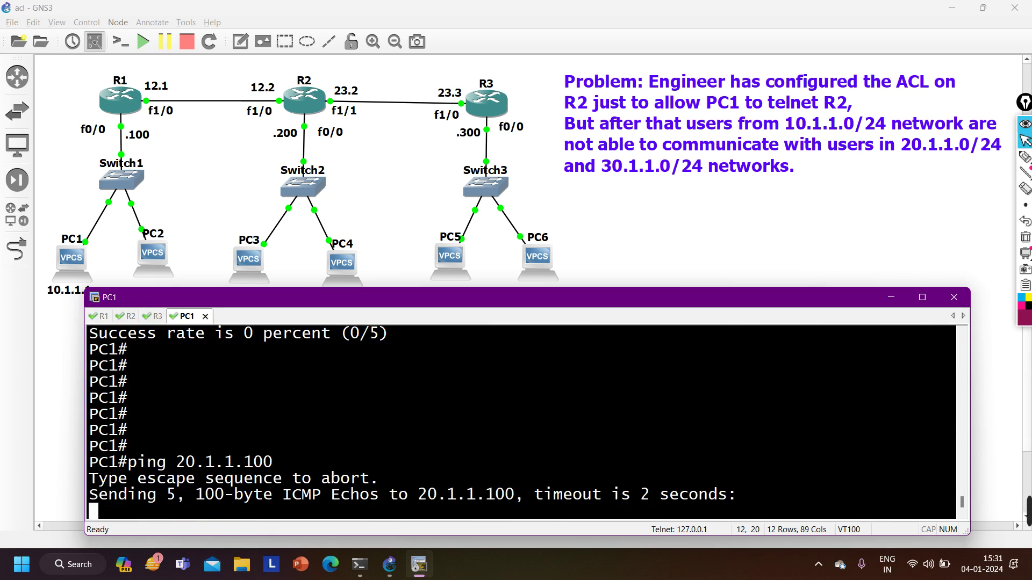
pyautogui.press('Return')
pyautogui.press('Return')
pyautogui.press('Return')
pyautogui.press('Return')
pyautogui.press('Return')
pyautogui.press('Return')
pyautogui.press('Return')
pyautogui.press('Return')
pyautogui.press('Return')
pyautogui.press('Return')
pyautogui.press('Return')
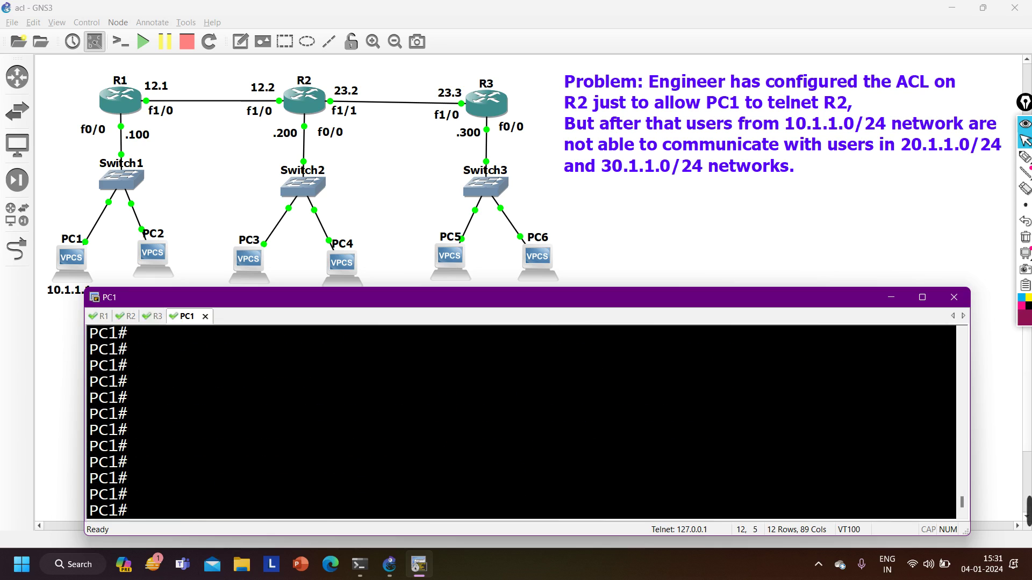
# On R2, enter configure terminal and open extended access list 101 for editing.
pyautogui.click(131, 321)
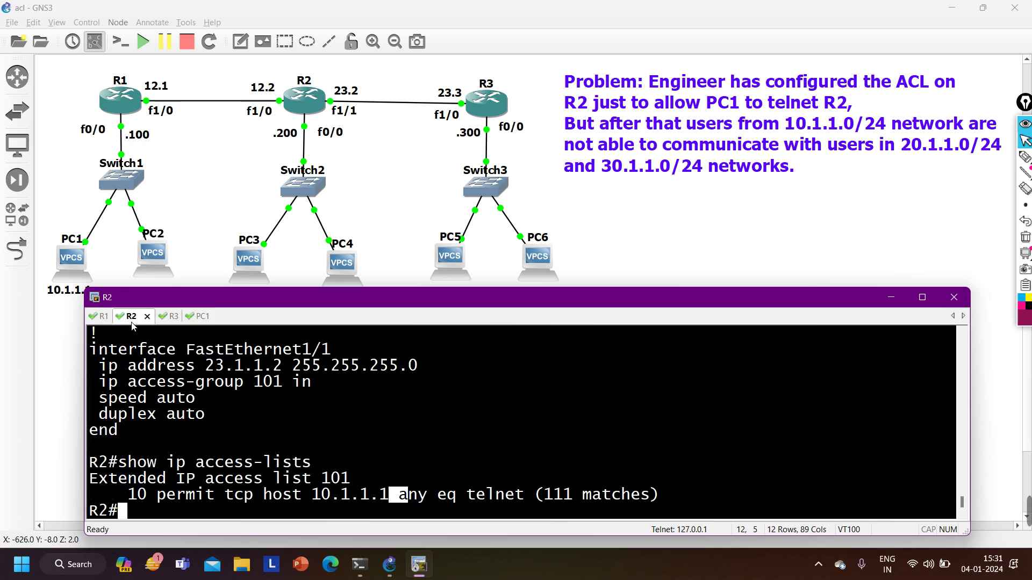
pyautogui.write('conf')
pyautogui.press('Tab')
pyautogui.press('Return')
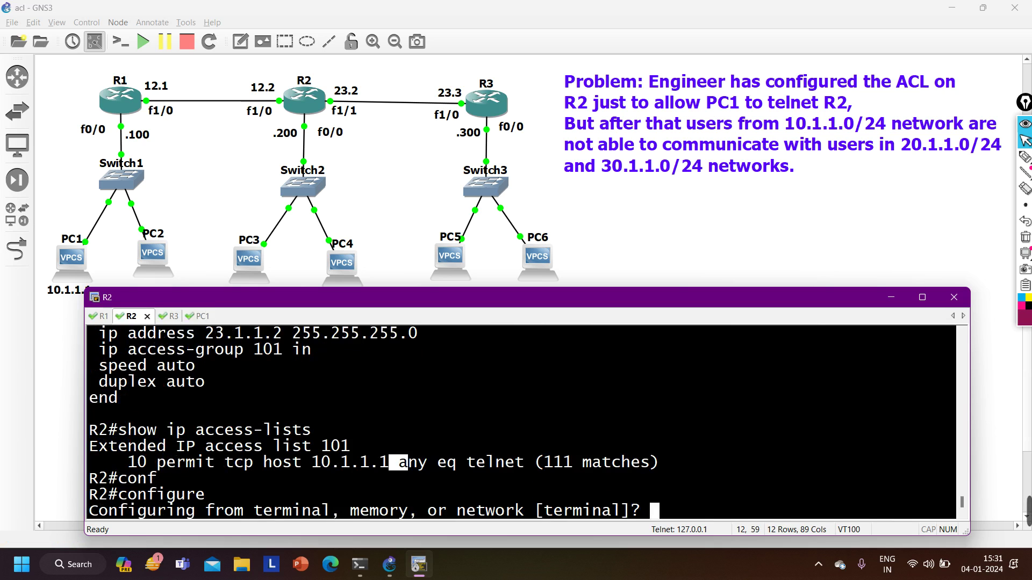
pyautogui.press('Return')
pyautogui.press('Return')
pyautogui.press('Return')
pyautogui.press('Return')
pyautogui.write('ip acc')
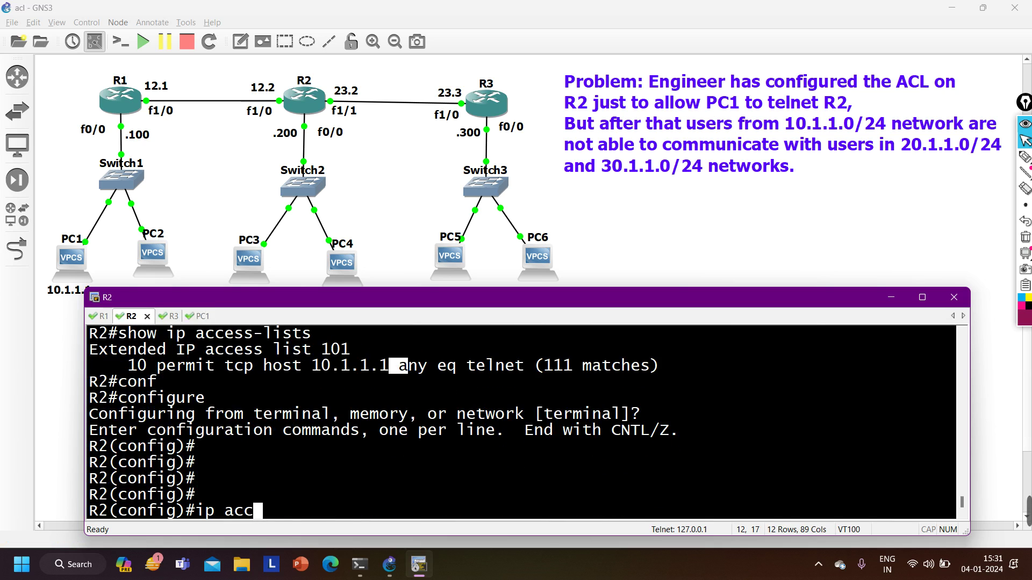
pyautogui.press('Tab')
pyautogui.write('e')
pyautogui.press('Tab')
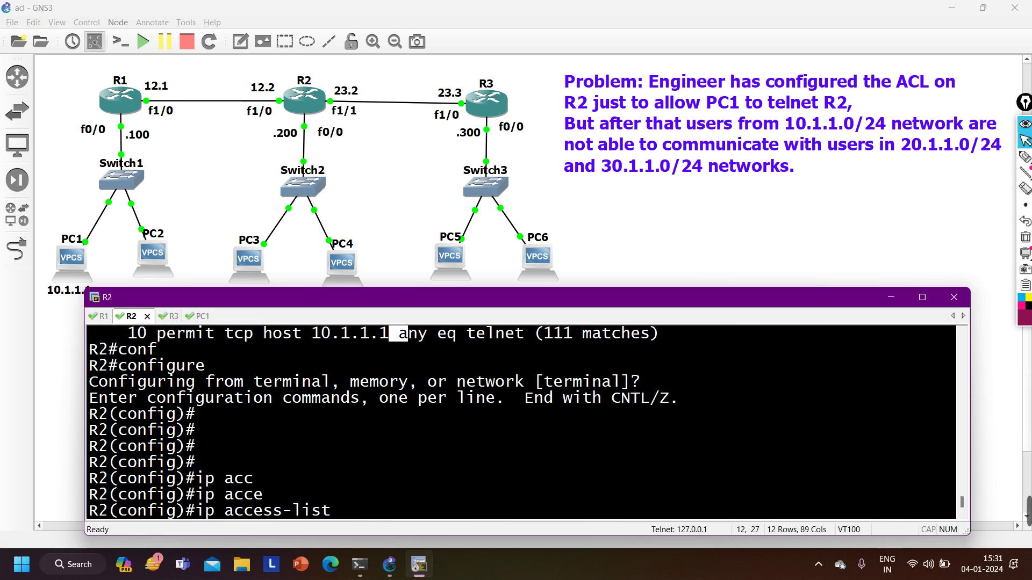
pyautogui.write('ex')
pyautogui.press('Tab')
pyautogui.write('101')
pyautogui.press('Return')
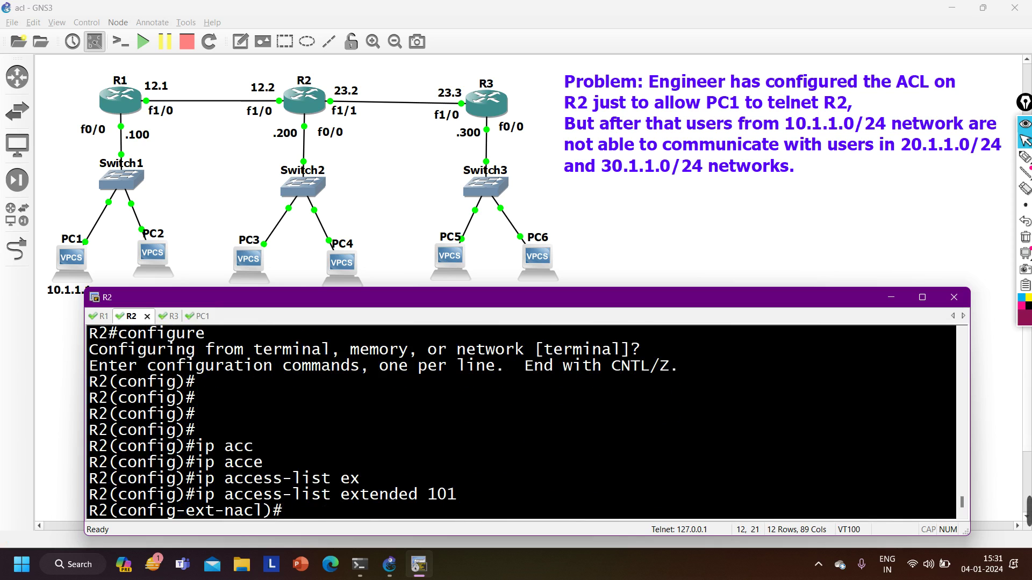
# Add a permit ip any any entry to ACL 101 and return to privileged mode with Ctrl+Z.
pyautogui.write('per')
pyautogui.press('Tab')
pyautogui.write('ip an')
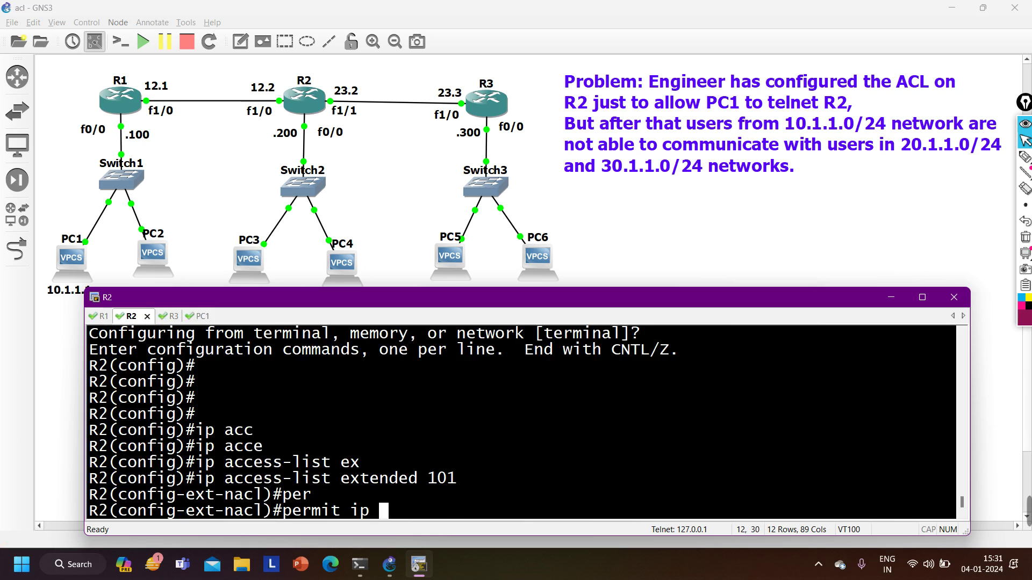
pyautogui.press('Tab')
pyautogui.write('an')
pyautogui.press('Tab')
pyautogui.press('Return')
pyautogui.press('Return')
pyautogui.press('Return')
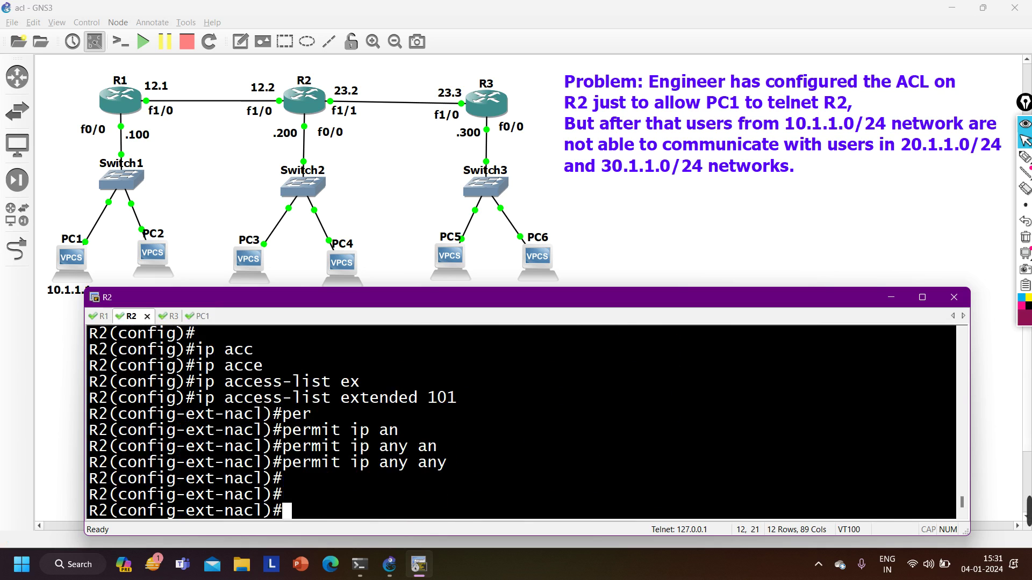
pyautogui.hotkey('ctrl', 'z')
pyautogui.press('Return')
pyautogui.press('Return')
pyautogui.press('Return')
pyautogui.press('Return')
pyautogui.press('Return')
pyautogui.press('Return')
pyautogui.press('Return')
pyautogui.press('Return')
pyautogui.press('Return')
pyautogui.press('Return')
pyautogui.press('Return')
# On PC1, rerun the ping to 20.1.1.100, which now succeeds at 100 percent.
pyautogui.hotkey('alt', '4')
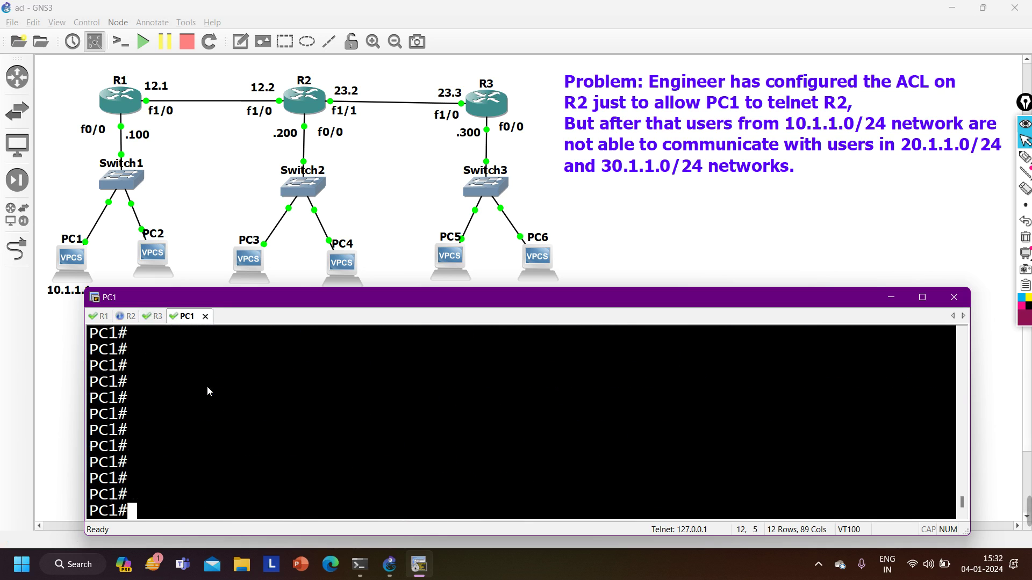
pyautogui.press('Up')
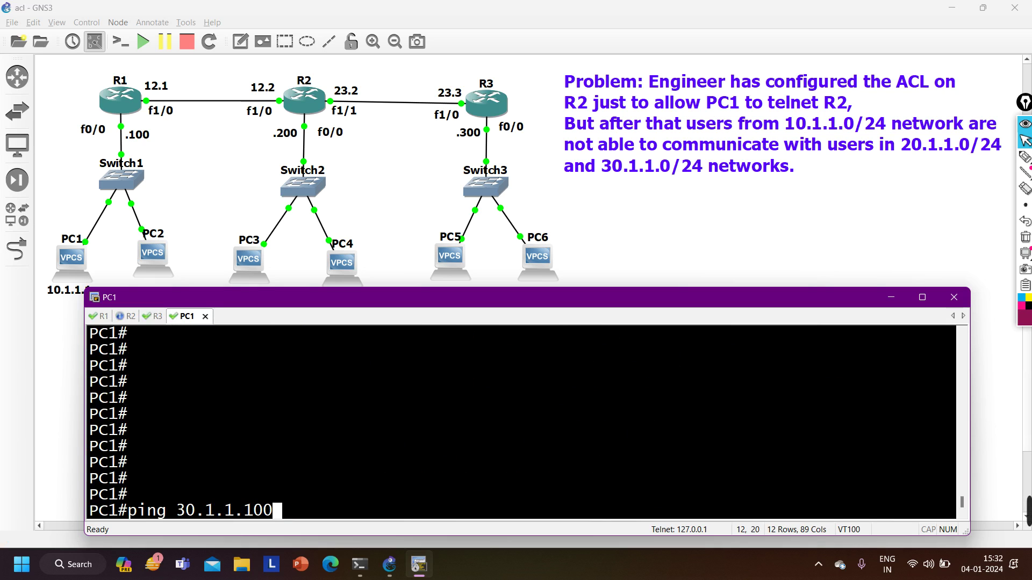
pyautogui.press('Down')
pyautogui.press('Return')
pyautogui.press('Return')
pyautogui.press('Up')
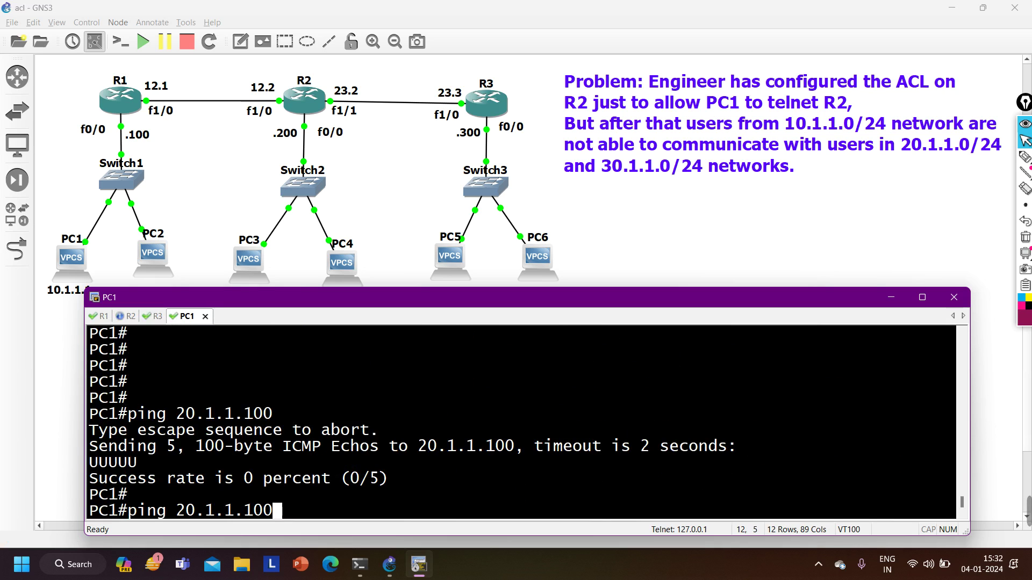
pyautogui.press('Return')
pyautogui.press('Return')
pyautogui.press('Return')
pyautogui.press('Return')
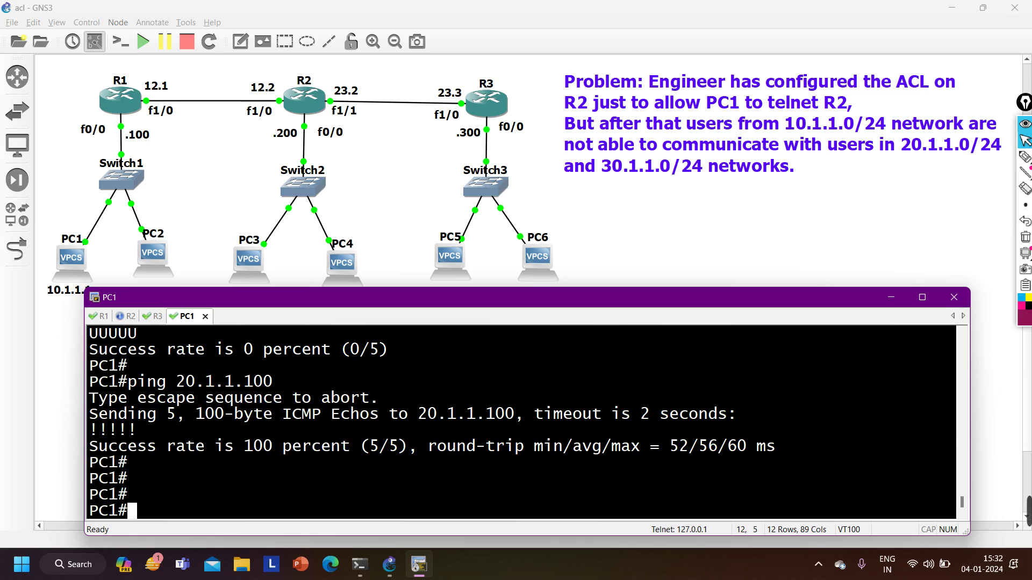
pyautogui.press('Return')
pyautogui.press('Return')
pyautogui.press('Return')
pyautogui.press('Return')
pyautogui.press('Return')
pyautogui.press('Return')
pyautogui.press('Up')
pyautogui.press('Return')
pyautogui.press('Return')
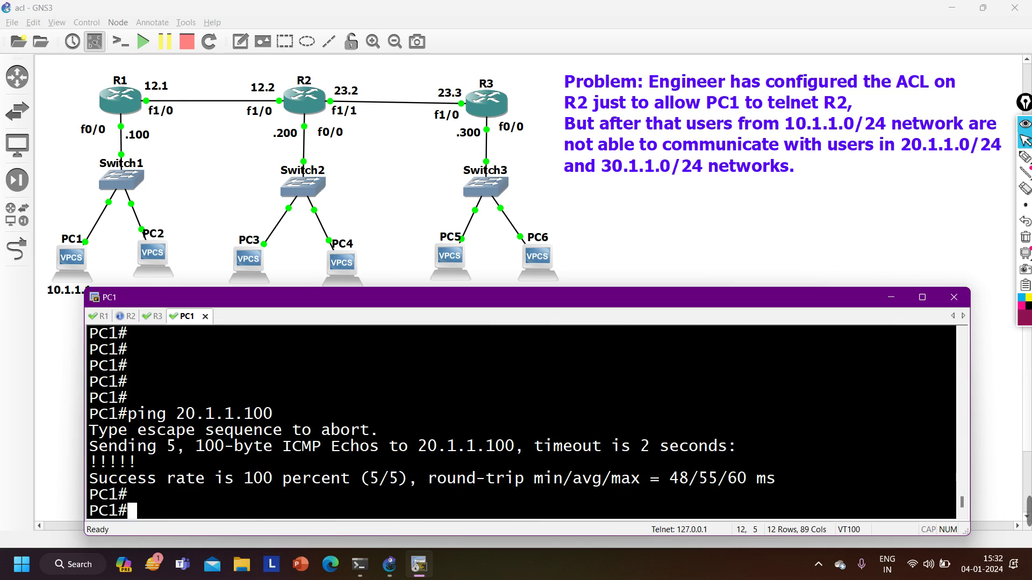
pyautogui.press('Return')
pyautogui.press('Return')
# Ping 30.1.1.100 from PC1, now succeeding at 100 percent.
pyautogui.press('Up')
pyautogui.press('Left')
pyautogui.press('Left')
pyautogui.press('Left')
pyautogui.press('Left')
pyautogui.press('Left')
pyautogui.press('Left')
pyautogui.press('Left')
pyautogui.press('Left')
pyautogui.press('Left')
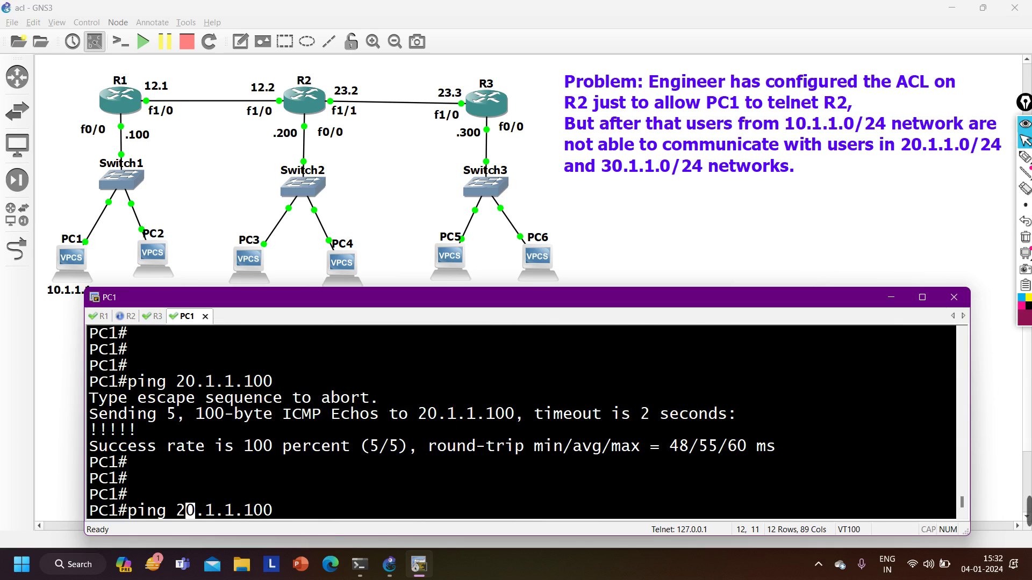
pyautogui.press('BackSpace')
pyautogui.write('3')
pyautogui.press('Return')
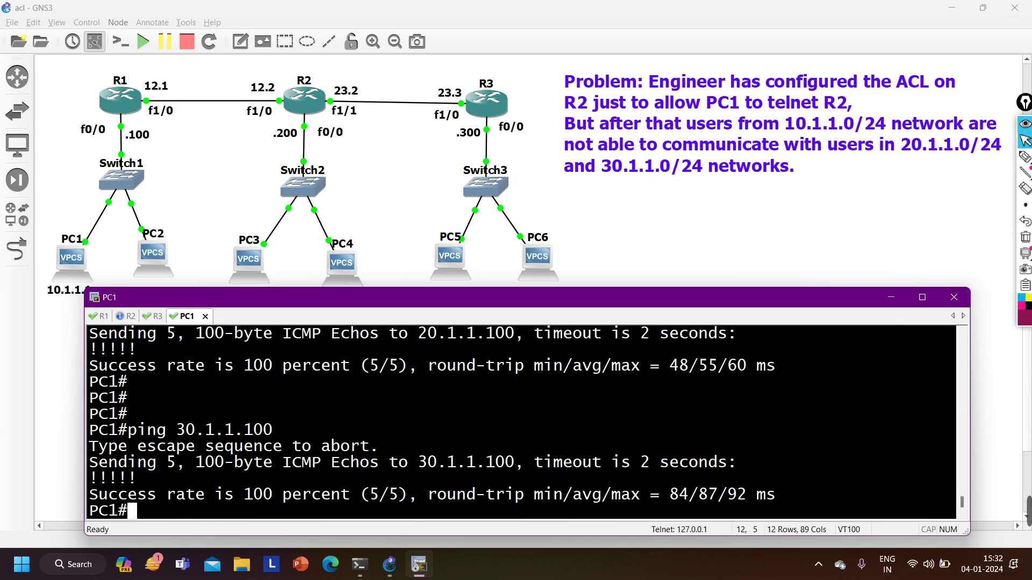
pyautogui.press('Return')
pyautogui.press('Return')
# Telnet from PC1 to R2 at 12.1.1.2, which still opens, exit, then move to R3's console.
pyautogui.write('tel')
pyautogui.press('Tab')
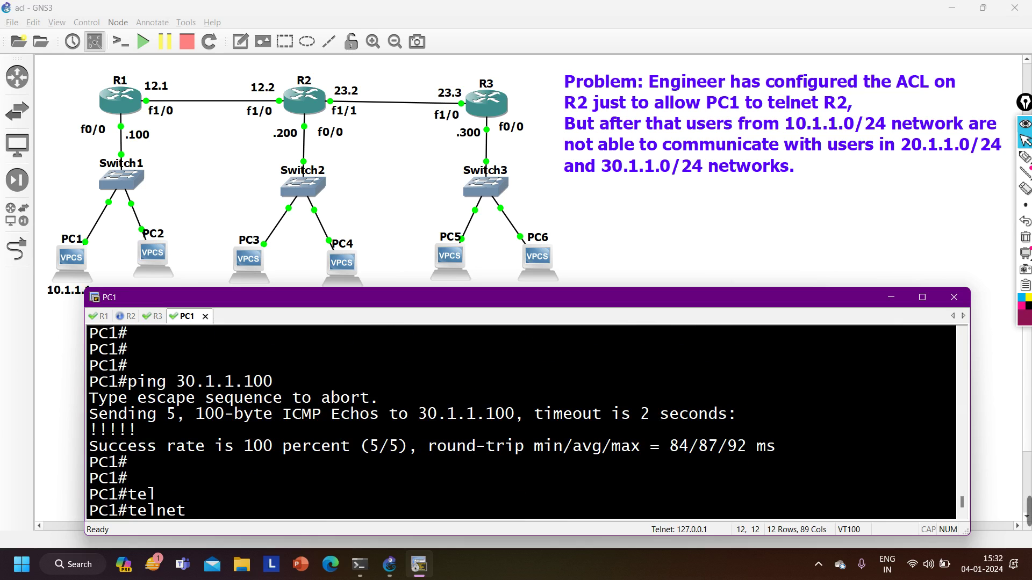
pyautogui.write('12.1.1.2')
pyautogui.press('Return')
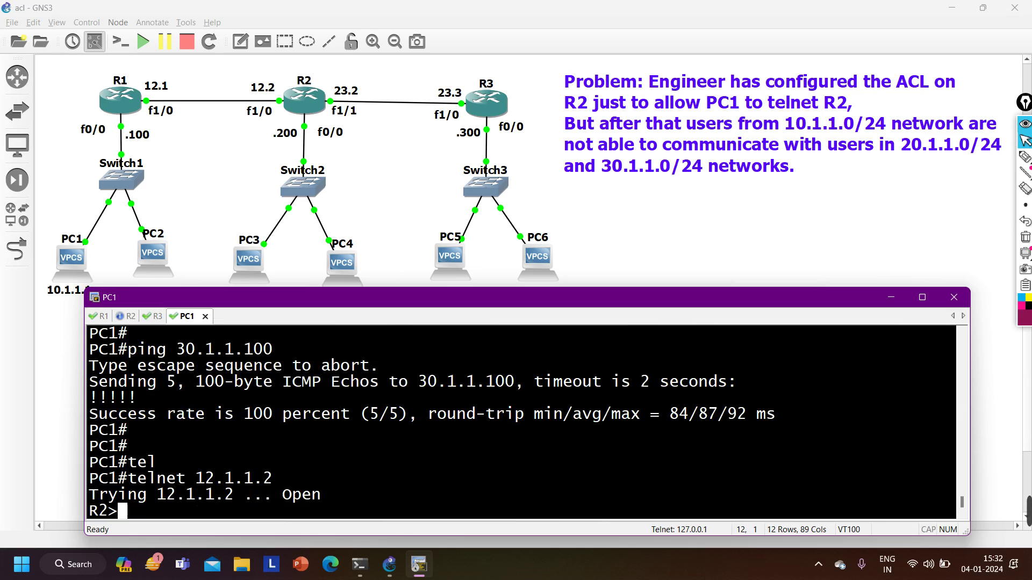
pyautogui.press('Return')
pyautogui.press('Return')
pyautogui.write('exi')
pyautogui.press('Return')
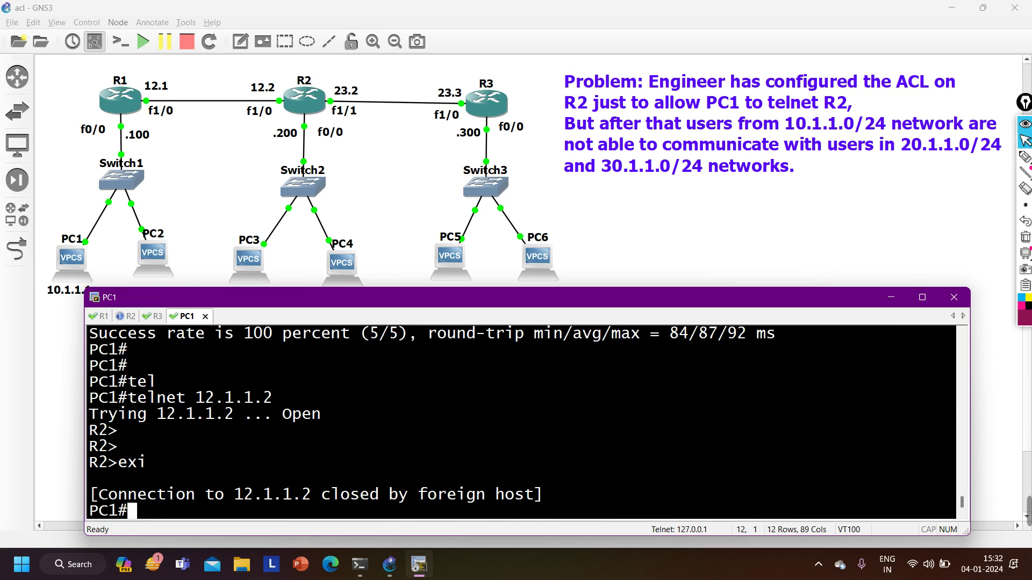
pyautogui.press('Return')
pyautogui.press('Return')
pyautogui.press('Return')
pyautogui.press('Return')
pyautogui.press('Return')
pyautogui.press('Return')
pyautogui.press('Return')
pyautogui.press('Return')
pyautogui.press('Return')
pyautogui.press('Return')
pyautogui.press('Return')
pyautogui.hotkey('ctrl', 'Tab')
pyautogui.hotkey('ctrl', 'Tab')
pyautogui.hotkey('ctrl', 'Tab')
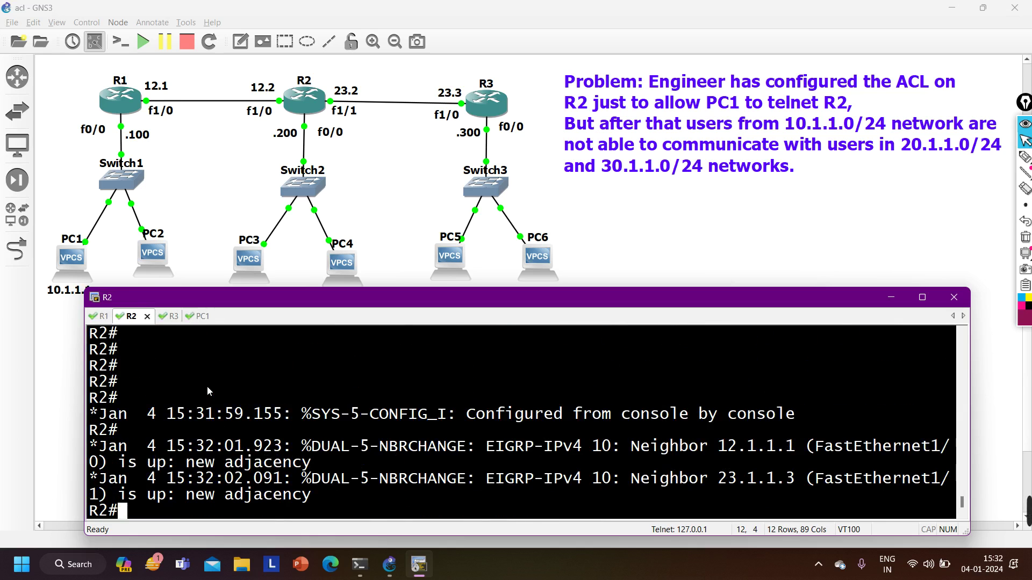
# From R3, telnet to R2 at 23.1.1.2, which still opens, then exit back to R3.
pyautogui.press('Return')
pyautogui.press('Return')
pyautogui.press('Return')
pyautogui.press('Return')
pyautogui.press('Return')
pyautogui.press('Return')
pyautogui.press('Return')
pyautogui.press('Return')
pyautogui.press('Return')
pyautogui.press('Return')
pyautogui.write('teln')
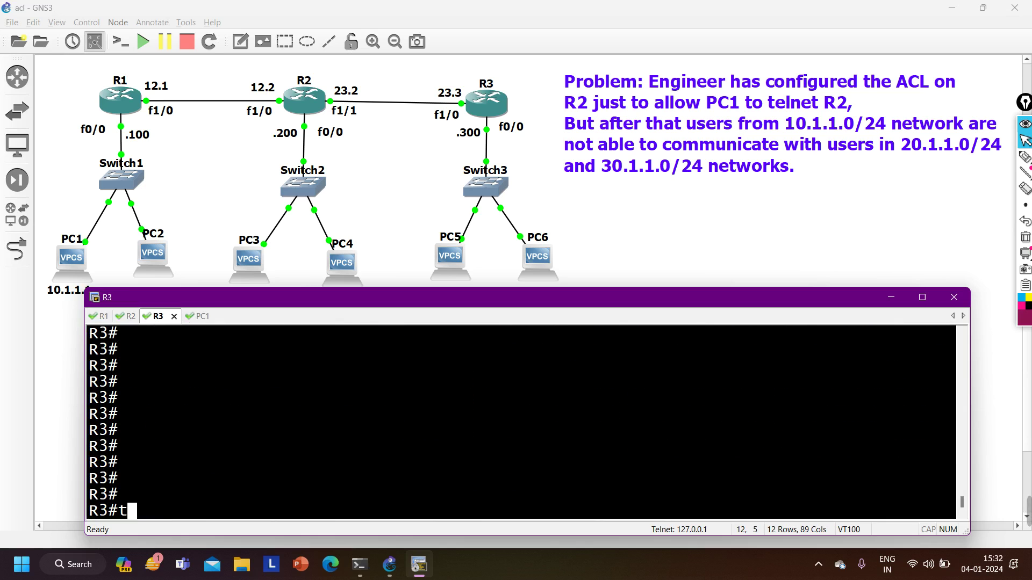
pyautogui.press('Tab')
pyautogui.write('23.1.1.2')
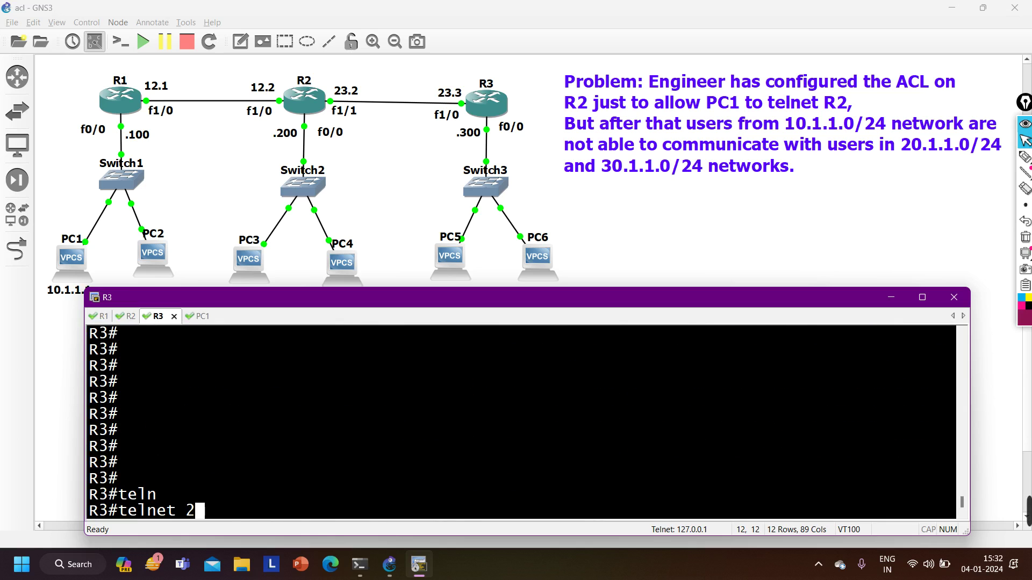
pyautogui.press('Return')
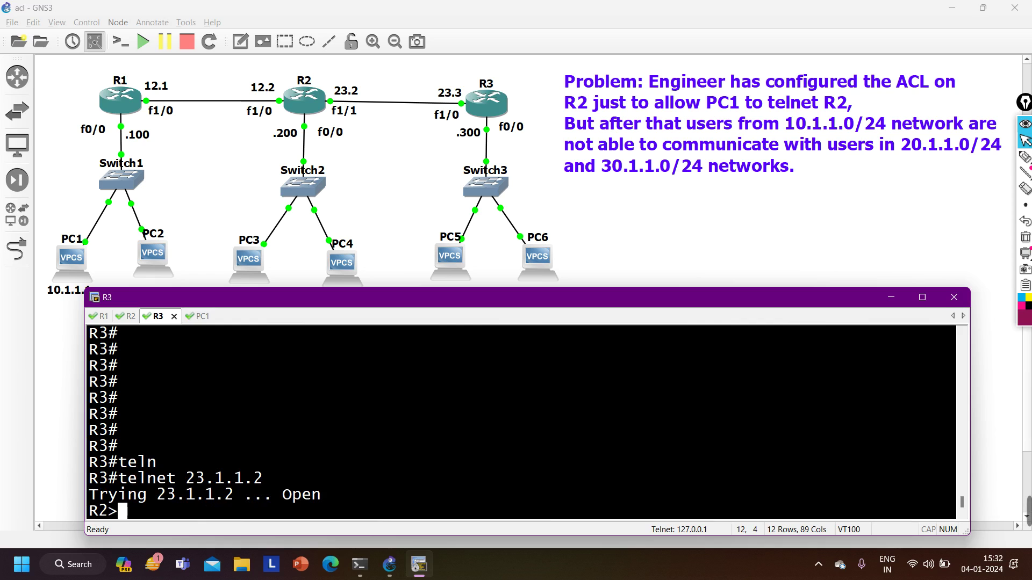
pyautogui.write('exi')
pyautogui.press('Return')
pyautogui.press('Return')
pyautogui.press('Return')
pyautogui.press('Return')
pyautogui.press('Return')
pyautogui.press('Return')
pyautogui.press('Return')
pyautogui.press('Return')
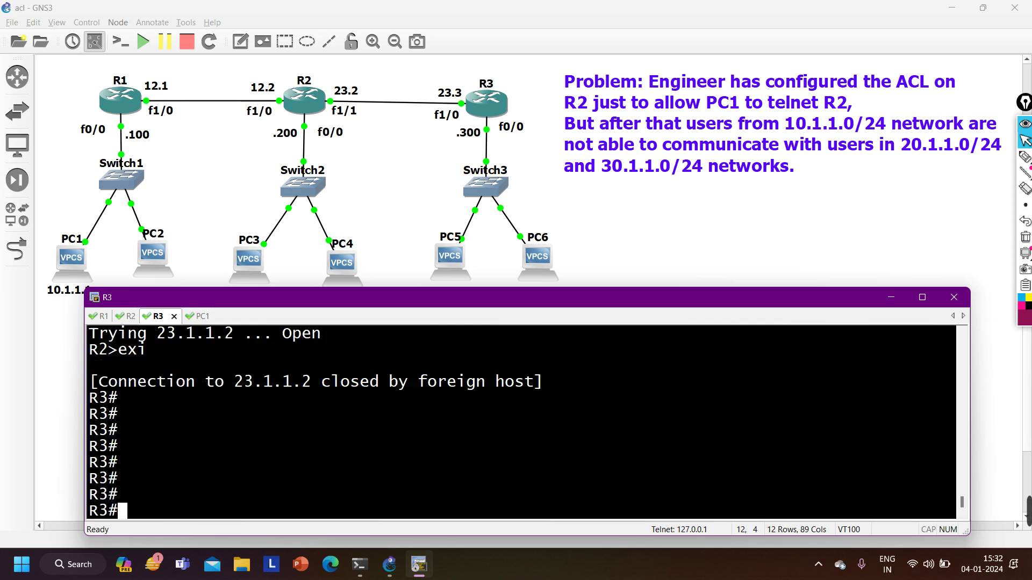
pyautogui.press('Return')
pyautogui.press('Return')
pyautogui.press('Return')
pyautogui.press('Return')
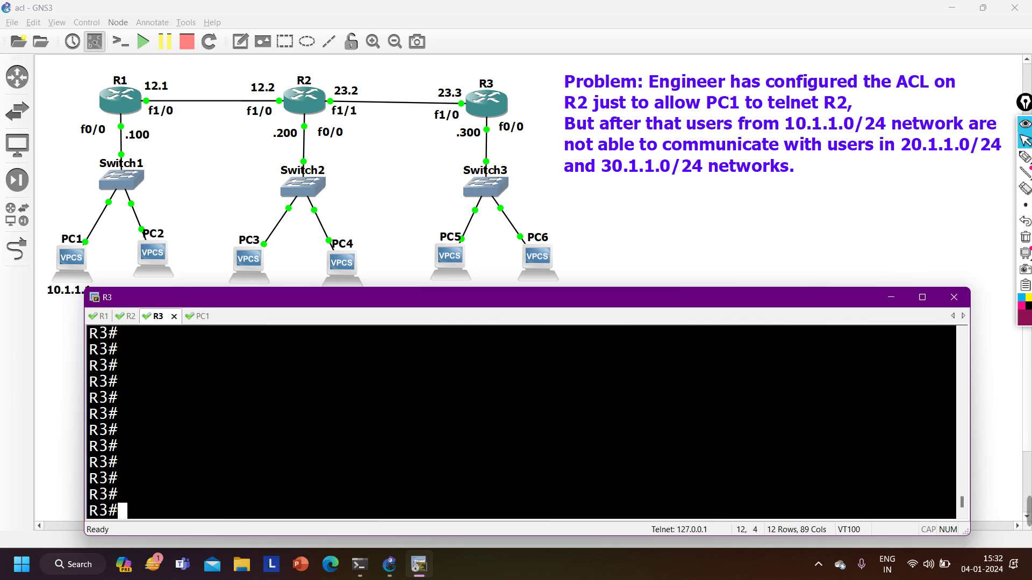
# Show R2's f0/0 running config and highlight its 'ip access-group 101 in' line.
pyautogui.hotkey('ctrl', 'Tab')
pyautogui.hotkey('ctrl', 'Tab')
pyautogui.hotkey('ctrl', 'Tab')
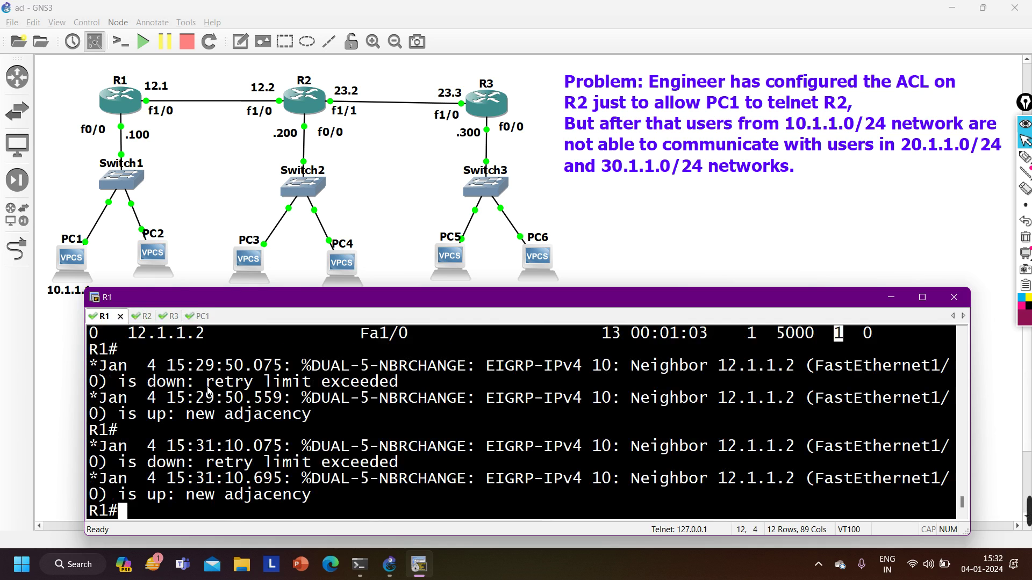
pyautogui.press('Return')
pyautogui.press('Return')
pyautogui.press('Return')
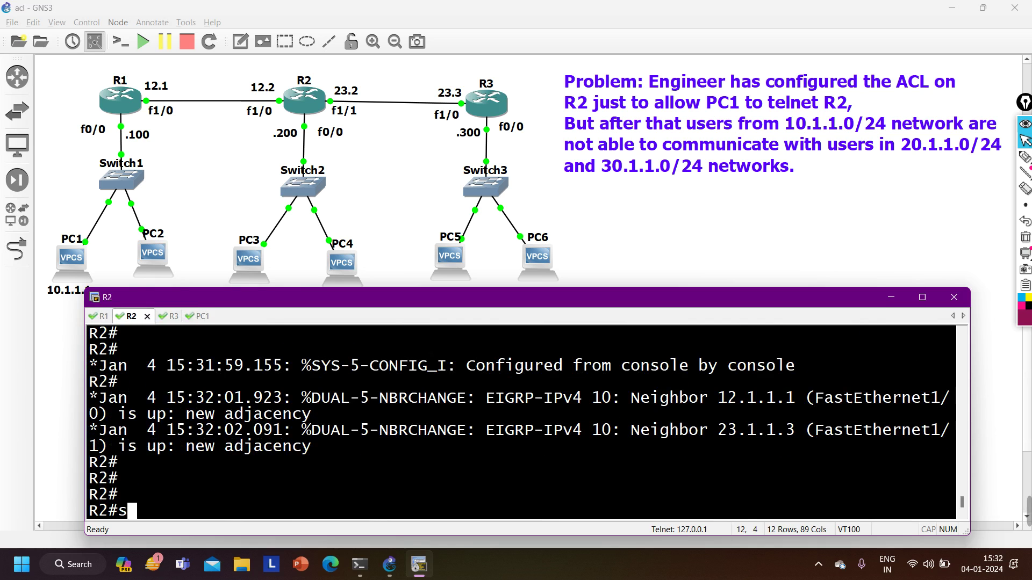
pyautogui.write('sh')
pyautogui.press('Tab')
pyautogui.write('run int f0/0')
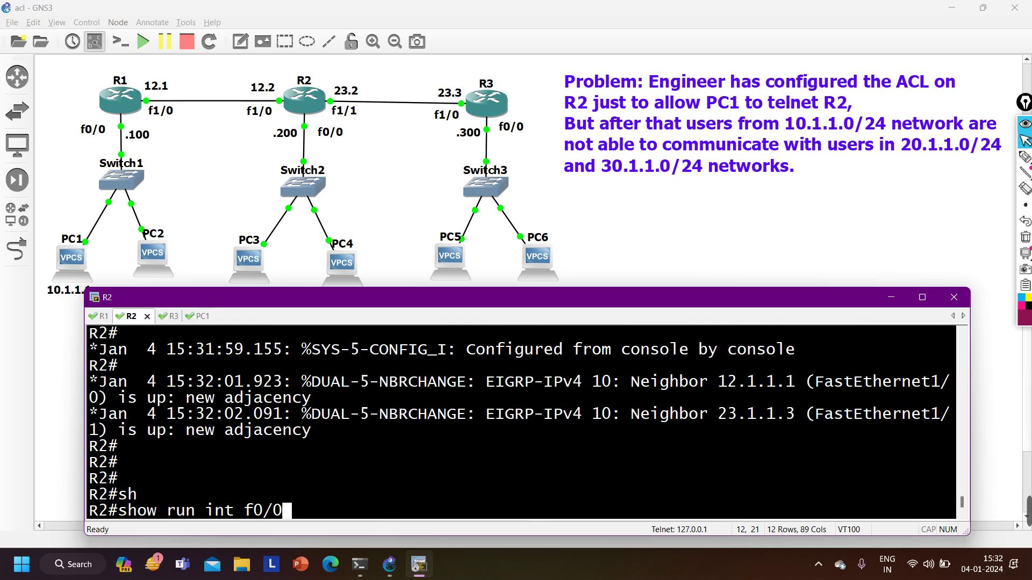
pyautogui.press('Return')
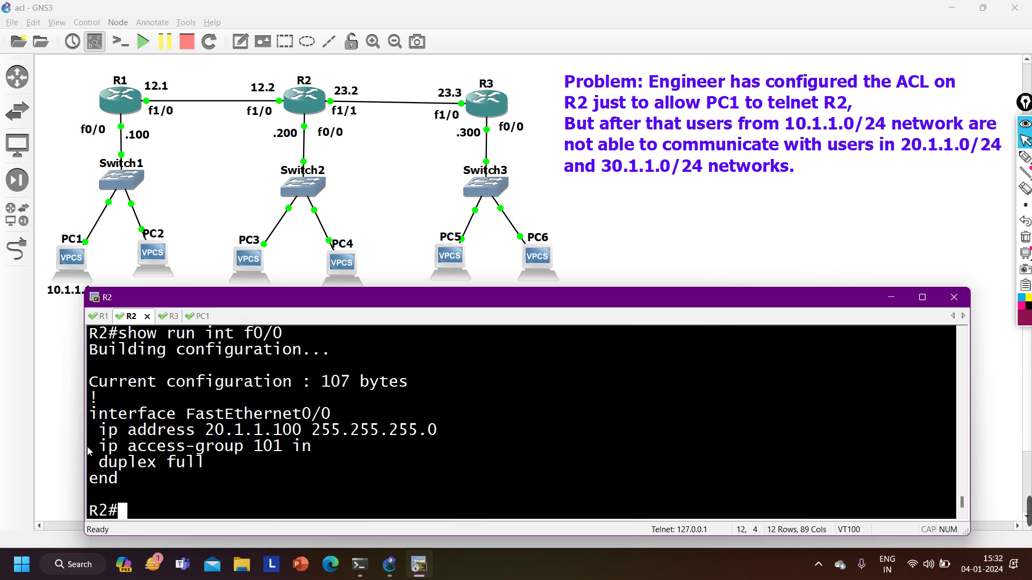
pyautogui.moveTo(88, 446); pyautogui.dragTo(245, 449)
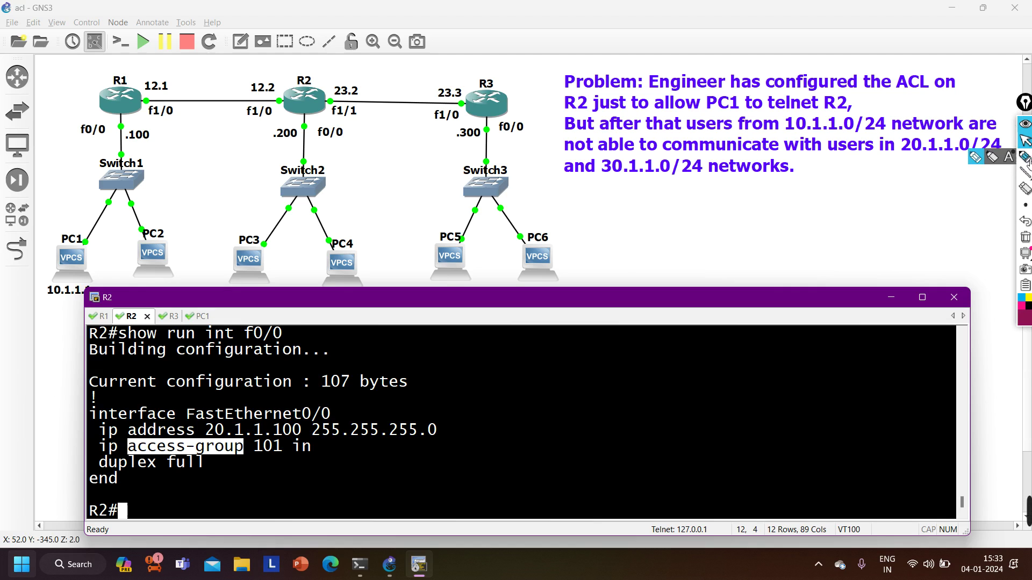
pyautogui.click(1025, 158)
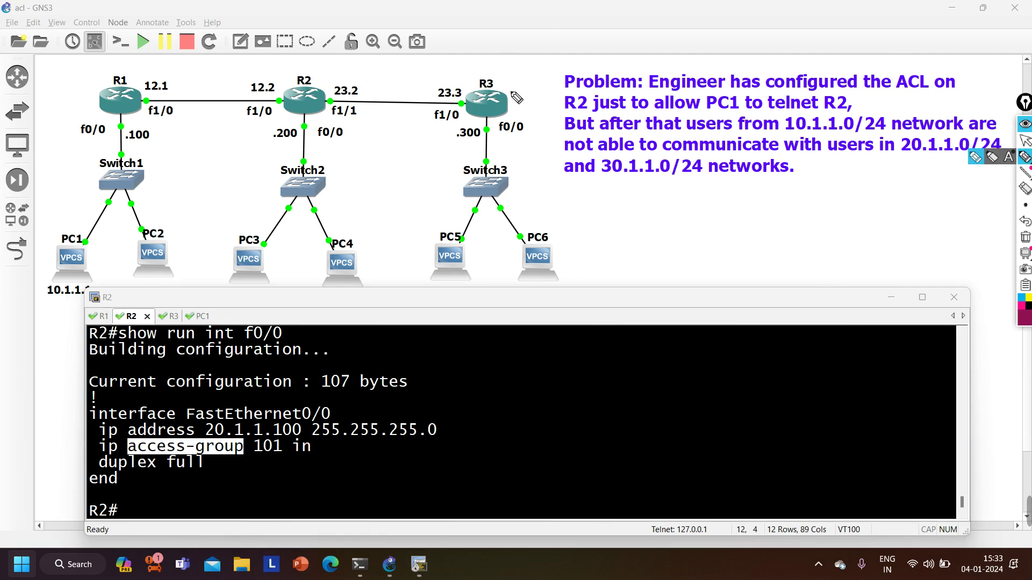
pyautogui.moveTo(515, 97)
pyautogui.mouseDown()
pyautogui.moveTo(555, 74)
pyautogui.moveTo(567, 41)
pyautogui.moveTo(596, 77)
pyautogui.moveTo(642, 47)
pyautogui.moveTo(576, 51)
pyautogui.moveTo(592, 60)
pyautogui.moveTo(601, 38)
pyautogui.moveTo(656, 50)
pyautogui.moveTo(684, 38)
pyautogui.moveTo(800, 53)
pyautogui.mouseUp()
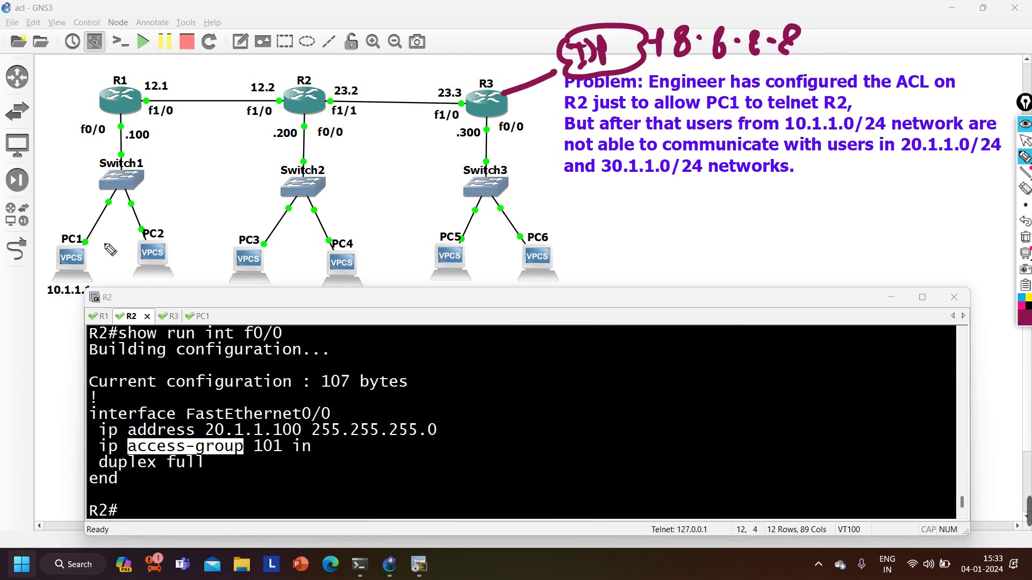
pyautogui.moveTo(102, 232)
pyautogui.mouseDown()
pyautogui.moveTo(67, 228)
pyautogui.moveTo(66, 300)
pyautogui.moveTo(115, 256)
pyautogui.moveTo(80, 241)
pyautogui.mouseUp()
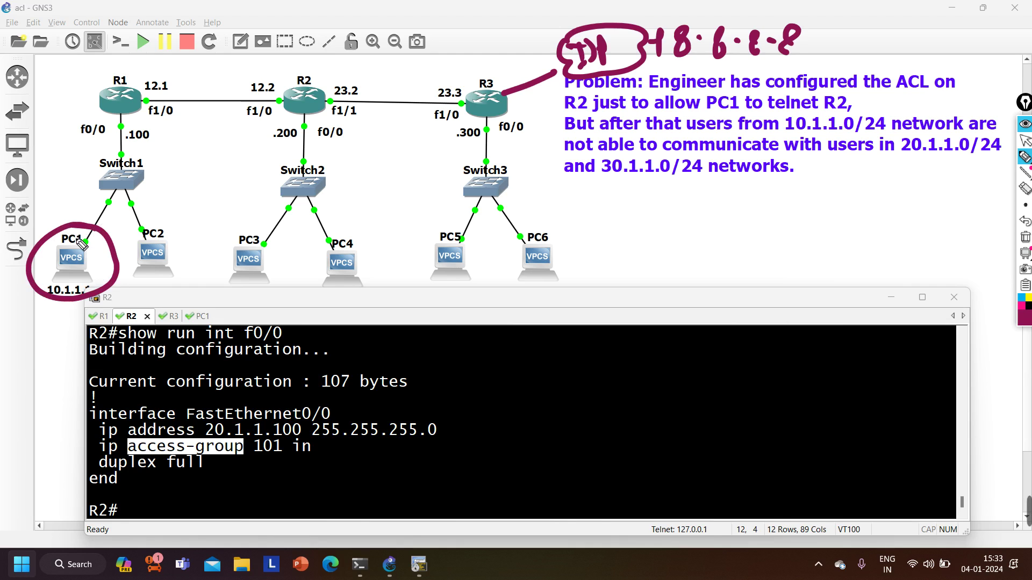
pyautogui.moveTo(674, 55); pyautogui.dragTo(773, 56)
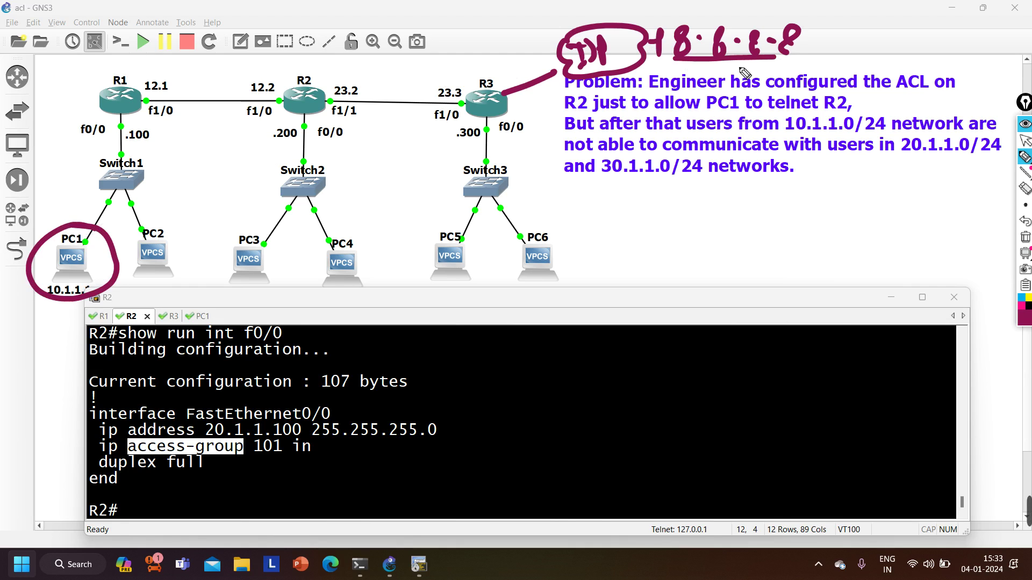
pyautogui.moveTo(160, 49)
pyautogui.mouseDown()
pyautogui.moveTo(123, 73)
pyautogui.moveTo(135, 64)
pyautogui.mouseUp()
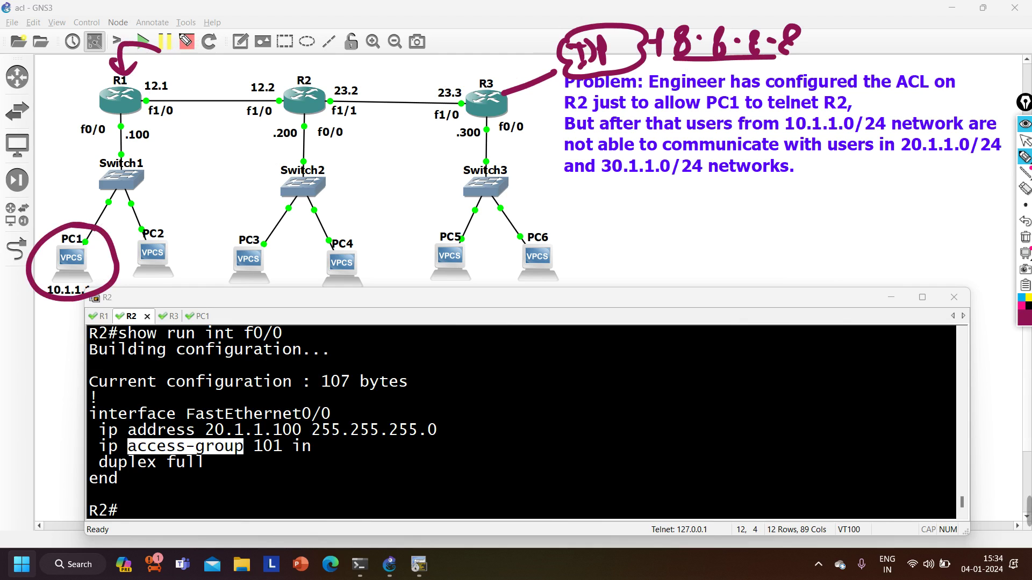
pyautogui.moveTo(34, 307); pyautogui.dragTo(96, 304)
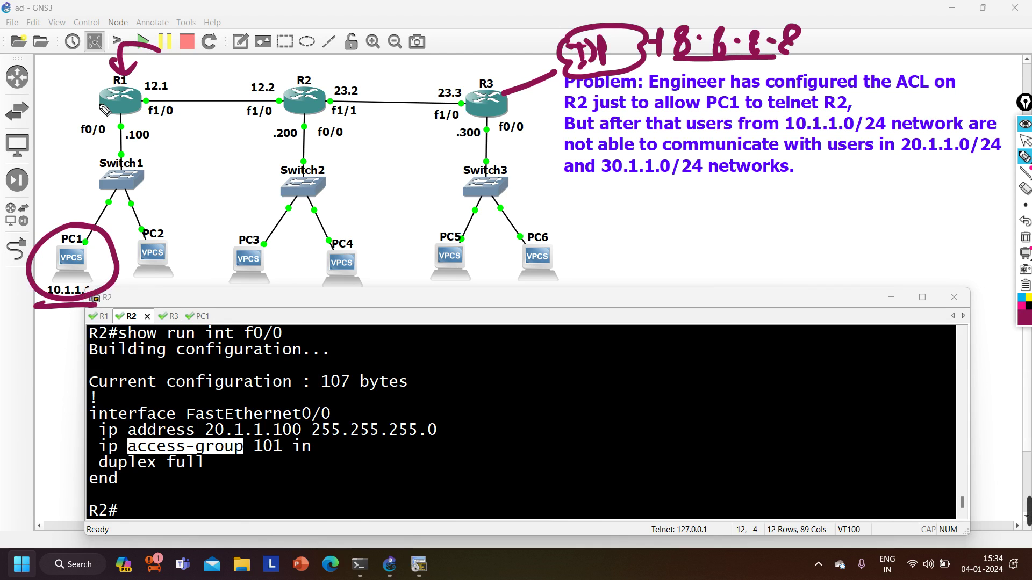
pyautogui.moveTo(102, 114)
pyautogui.mouseDown()
pyautogui.moveTo(72, 144)
pyautogui.moveTo(110, 127)
pyautogui.mouseUp()
pyautogui.moveTo(163, 100); pyautogui.dragTo(194, 100)
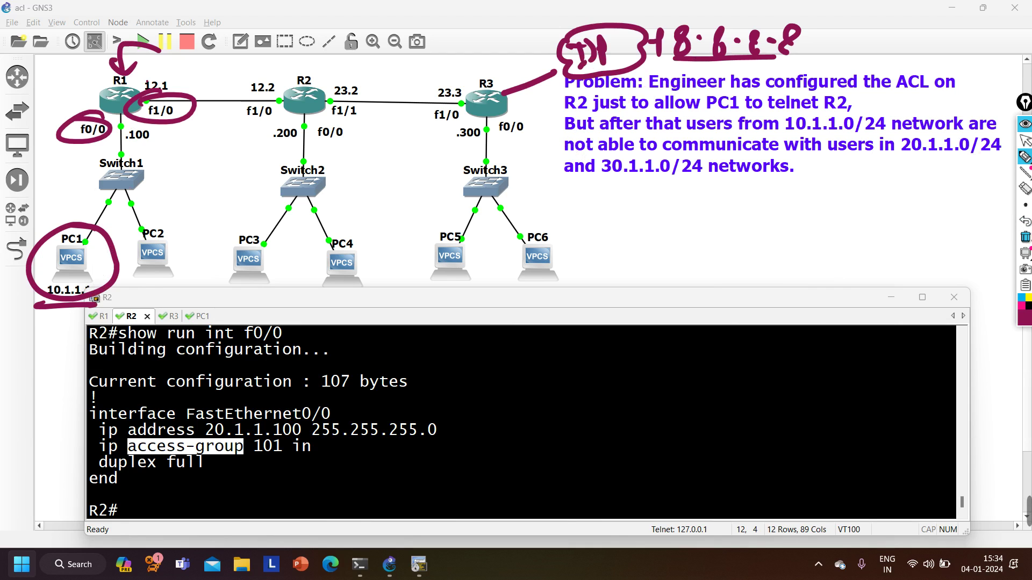
pyautogui.click(1025, 236)
pyautogui.click(1024, 141)
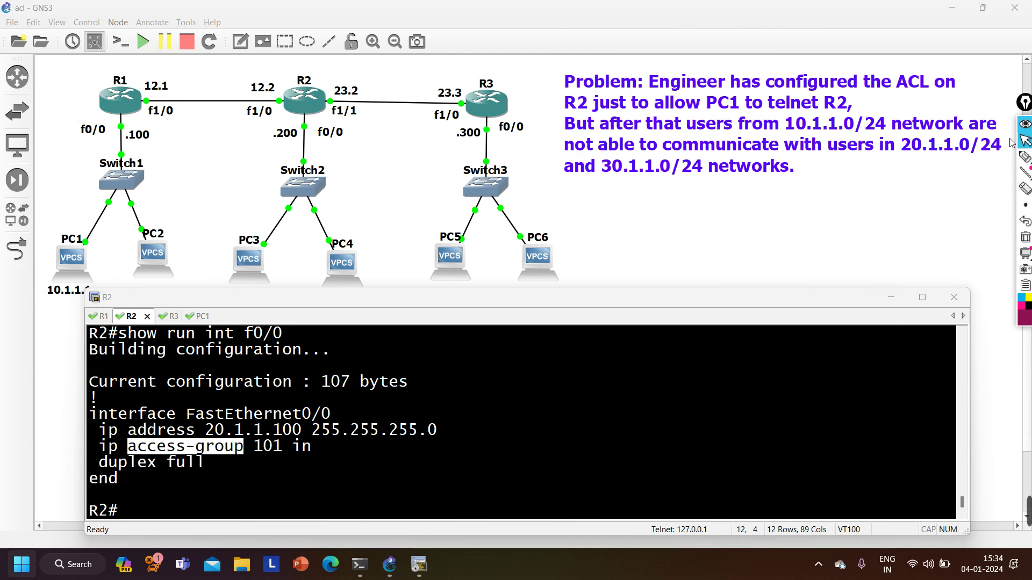
# On R2, remove inbound access-group 101 from interfaces f0/0, f1/0 and f1/1.
pyautogui.click(505, 391)
pyautogui.press('Return')
pyautogui.press('Return')
pyautogui.write('con')
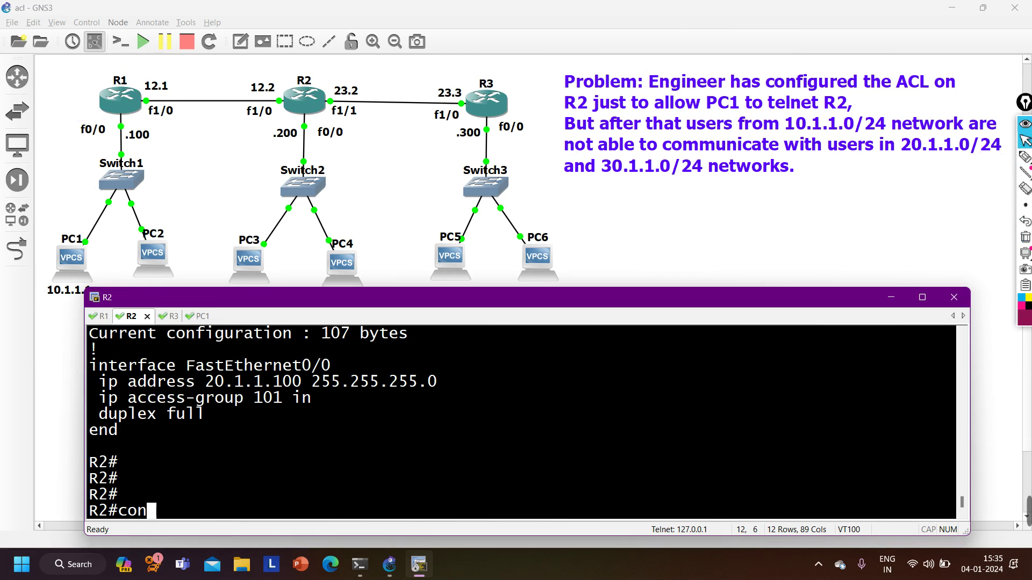
pyautogui.write('f')
pyautogui.press('Tab')
pyautogui.press('Return')
pyautogui.press('Return')
pyautogui.press('Return')
pyautogui.press('Return')
pyautogui.press('Return')
pyautogui.press('Return')
pyautogui.press('Return')
pyautogui.press('Return')
pyautogui.press('Return')
pyautogui.press('Return')
pyautogui.press('Return')
pyautogui.press('Return')
pyautogui.press('Return')
pyautogui.write('i')
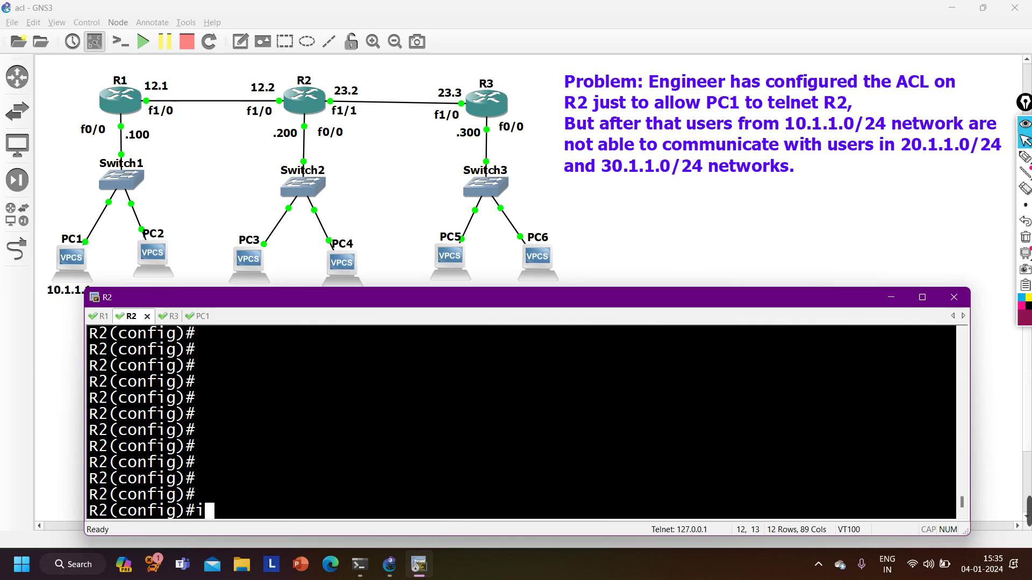
pyautogui.write('nt r f')
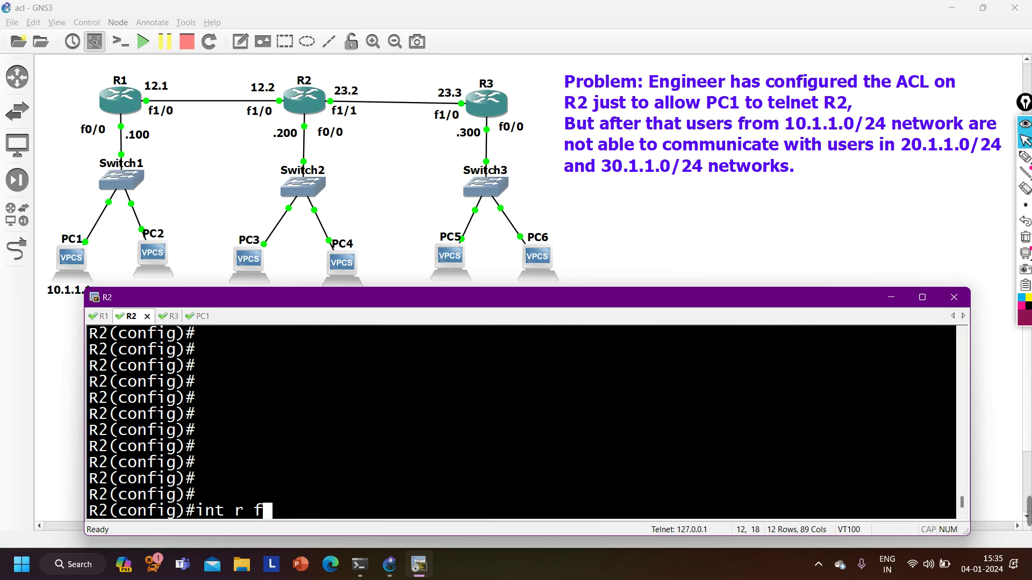
pyautogui.write('0/0 , f1/')
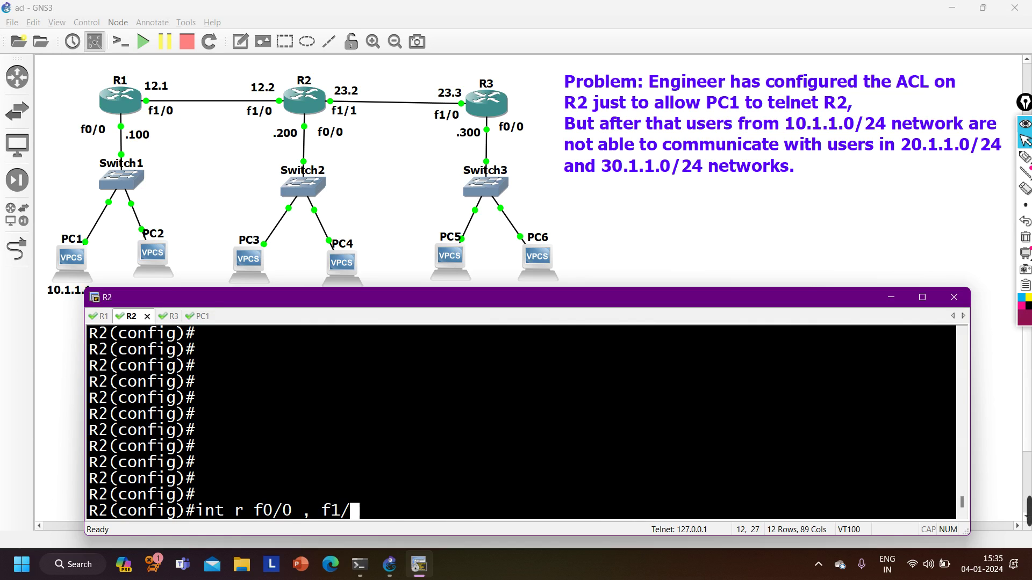
pyautogui.write('0 , f')
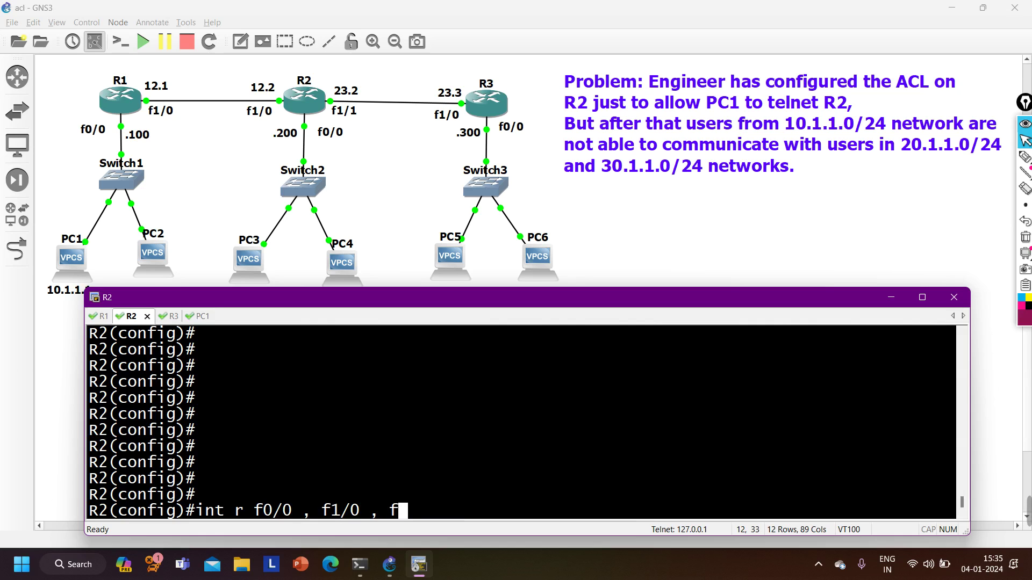
pyautogui.write('1/1')
pyautogui.press('Return')
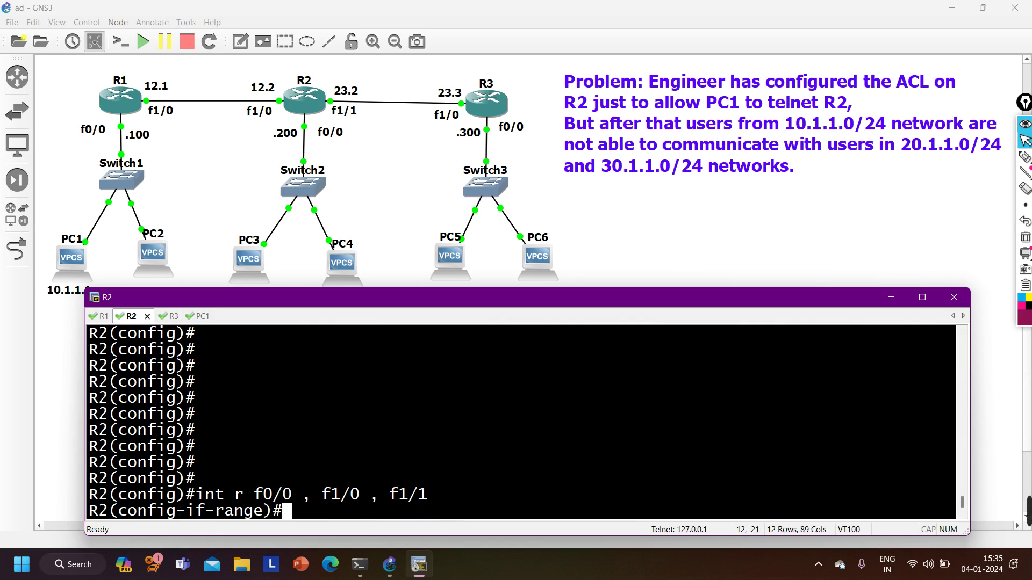
pyautogui.write('no ip acce')
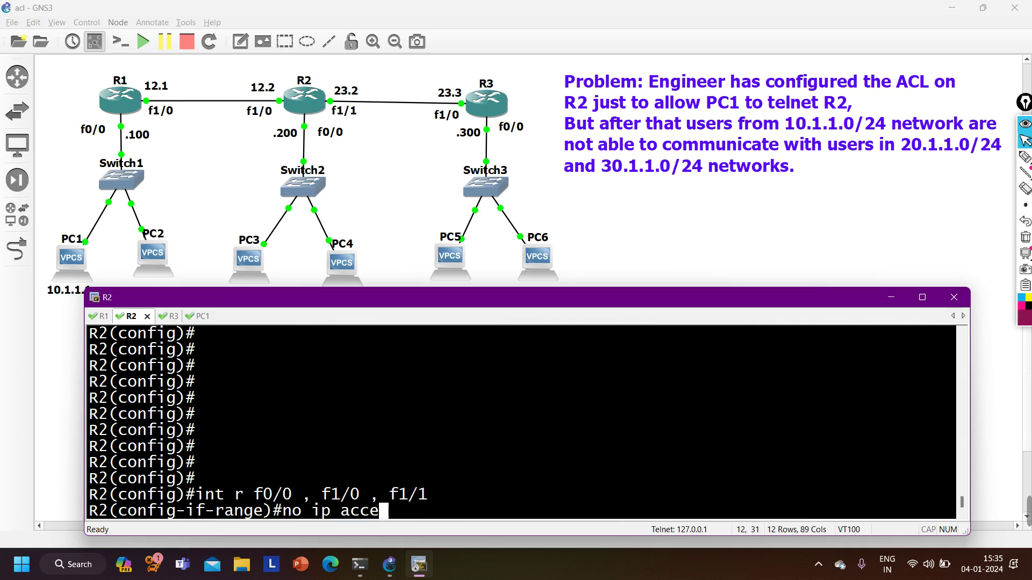
pyautogui.press('Tab')
pyautogui.write('101 in')
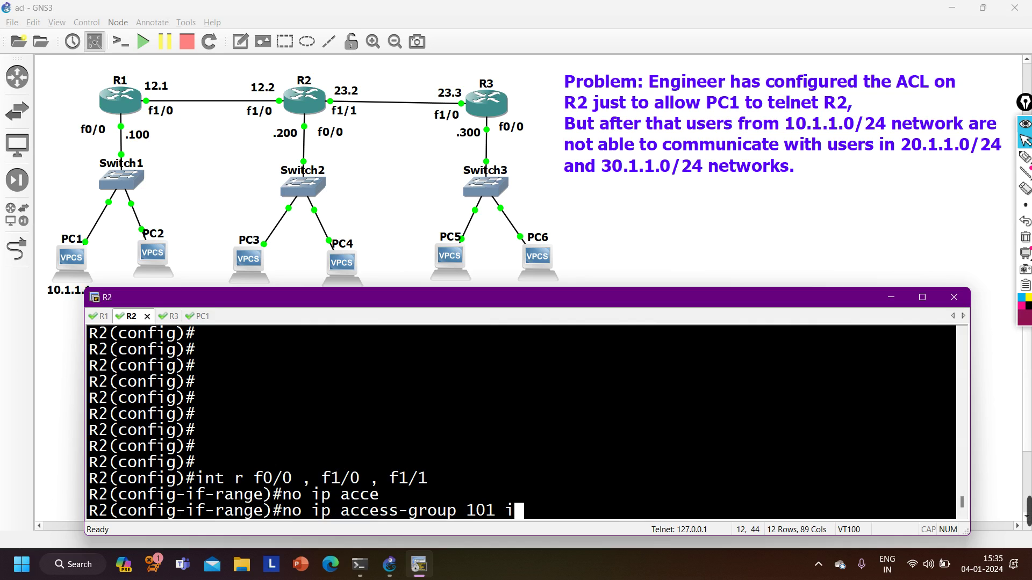
pyautogui.press('Return')
pyautogui.write('exi')
pyautogui.press('Return')
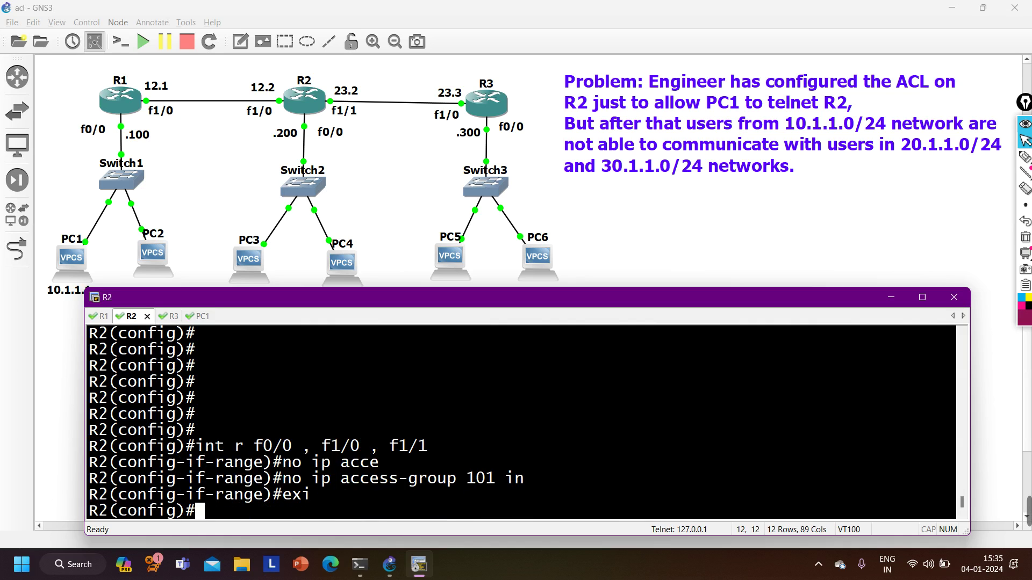
# Delete extended access list 101 and confirm with show ip access-lists that none remain.
pyautogui.write('no ip acce')
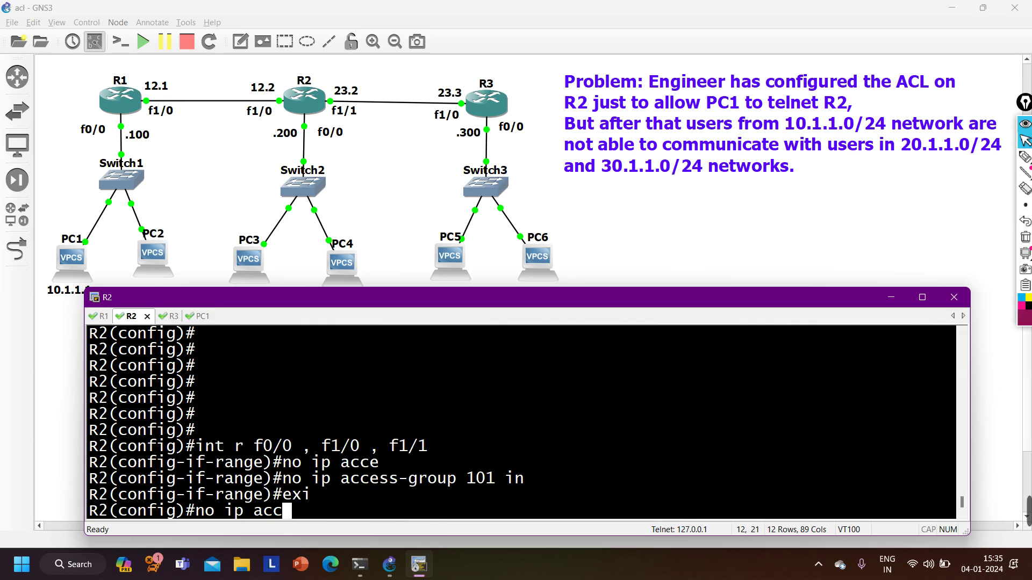
pyautogui.press('Tab')
pyautogui.write('ex')
pyautogui.press('Tab')
pyautogui.write('101')
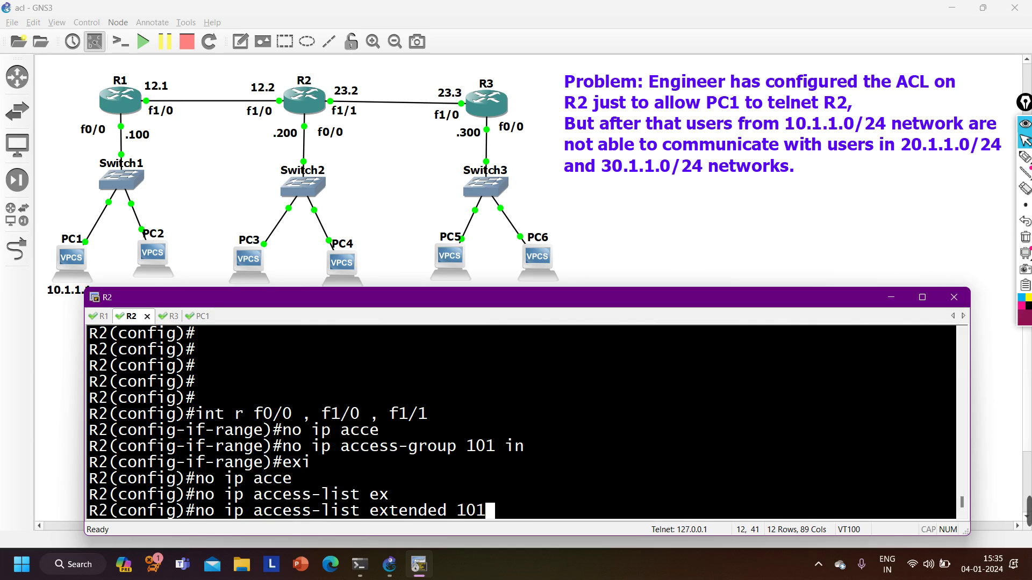
pyautogui.press('Return')
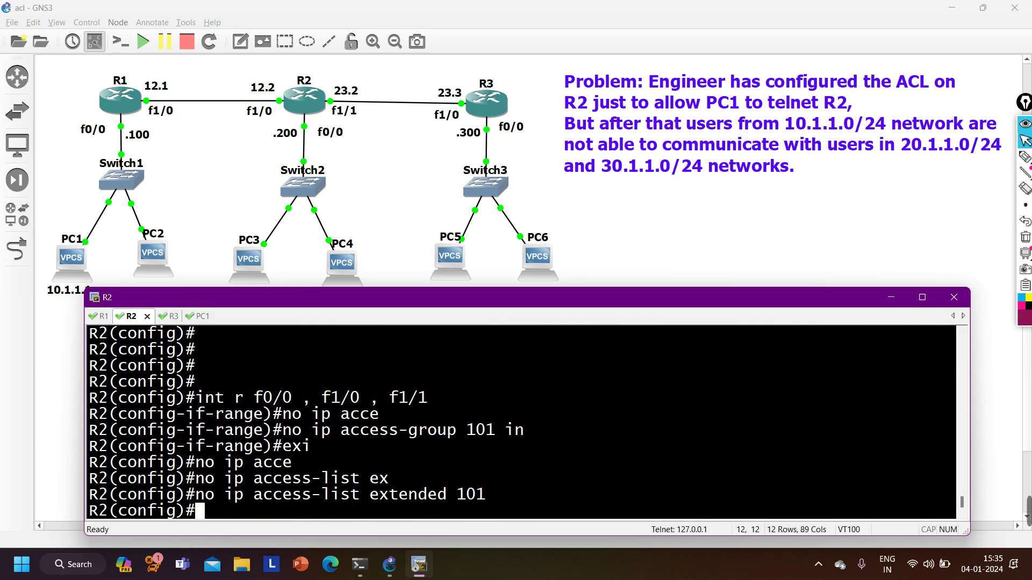
pyautogui.press('Return')
pyautogui.write('do show ')
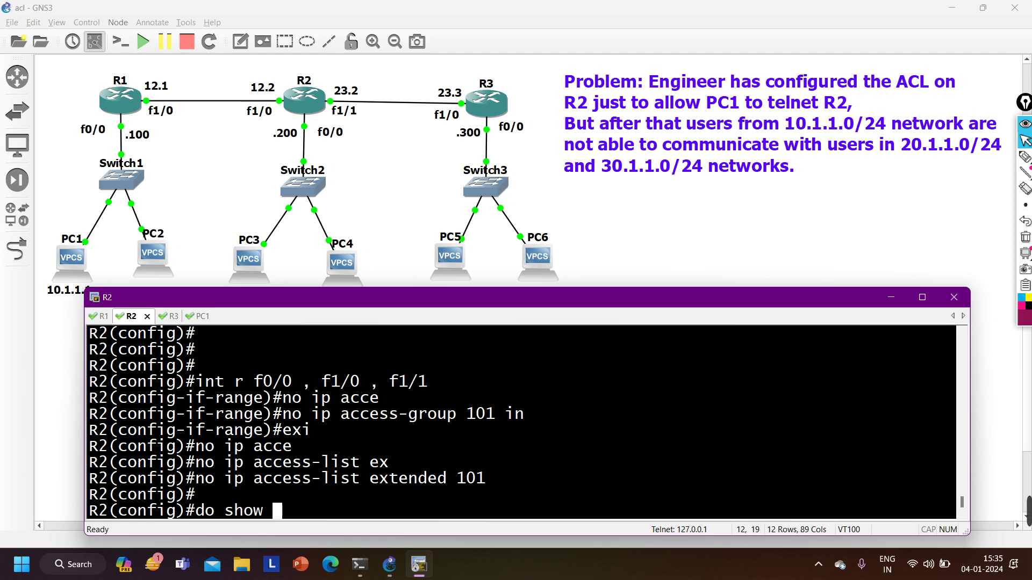
pyautogui.write('ip acce')
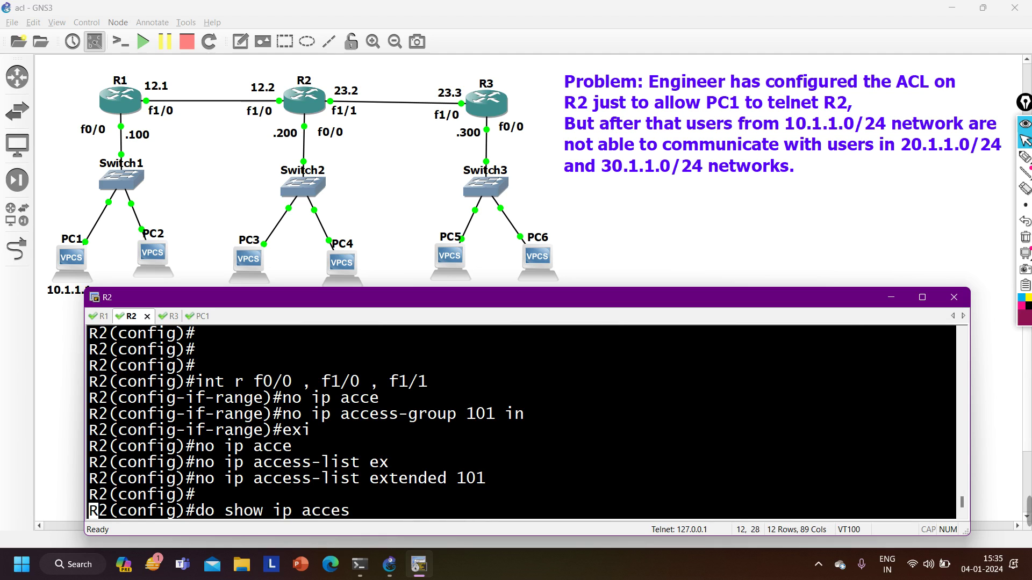
pyautogui.write('s')
pyautogui.press('Return')
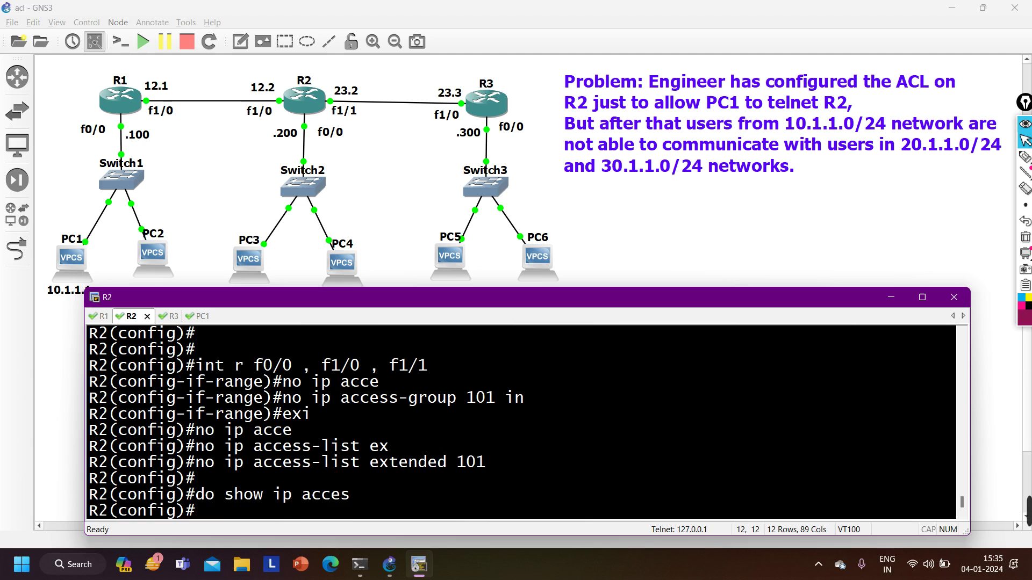
pyautogui.write('ip acce')
# Create standard access list 10 on R2 with the entry 'permit host 10.1.1.1'.
pyautogui.press('Tab')
pyautogui.write('st')
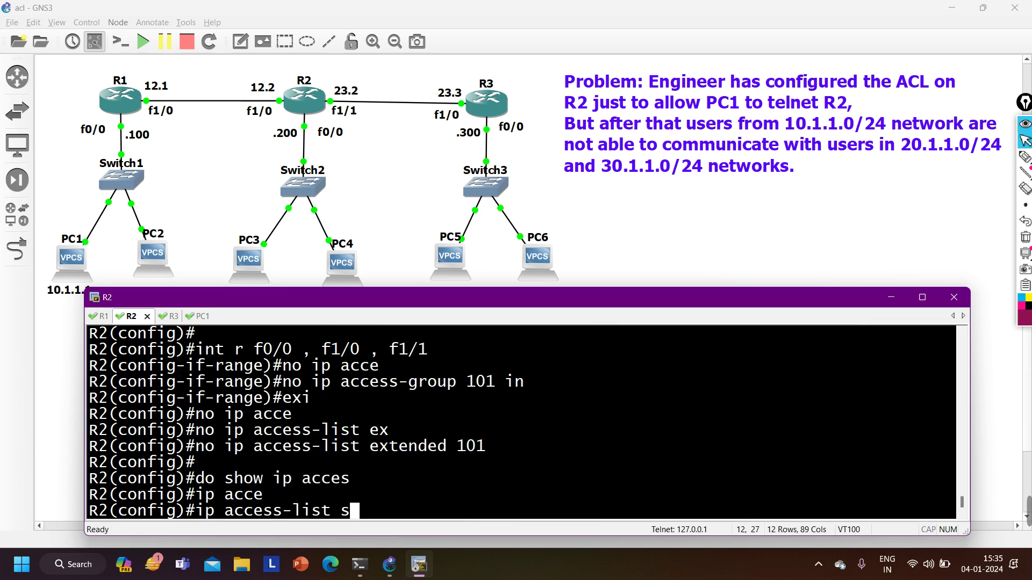
pyautogui.press('Tab')
pyautogui.write('10')
pyautogui.press('Return')
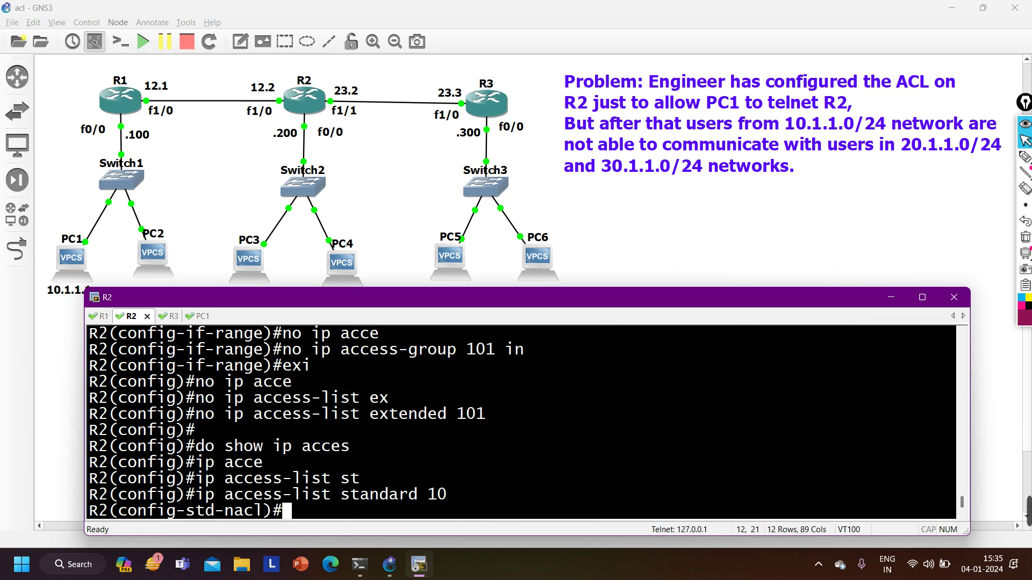
pyautogui.write('per')
pyautogui.press('Tab')
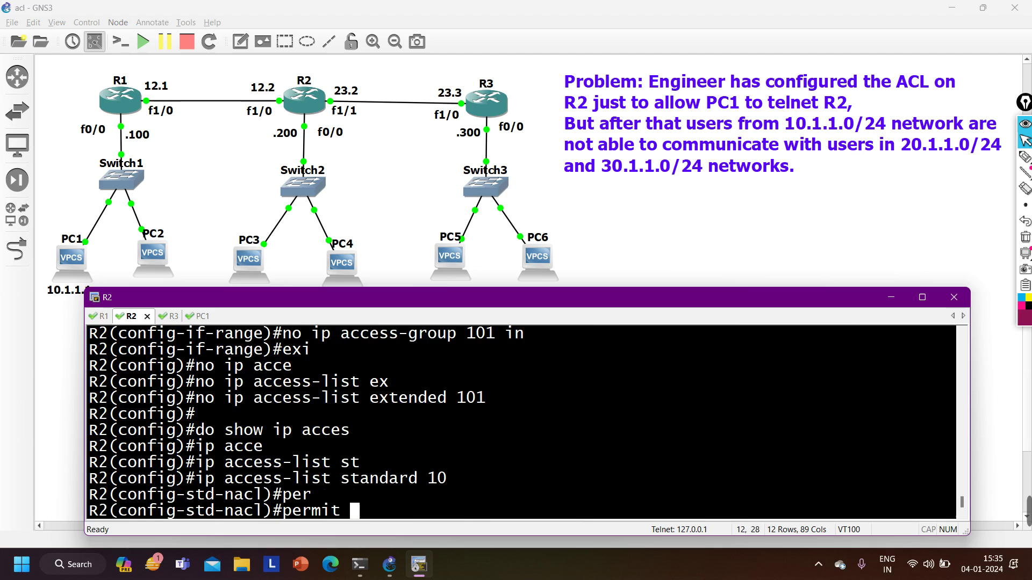
pyautogui.write('ho')
pyautogui.press('Tab')
pyautogui.write('10.1.1.1')
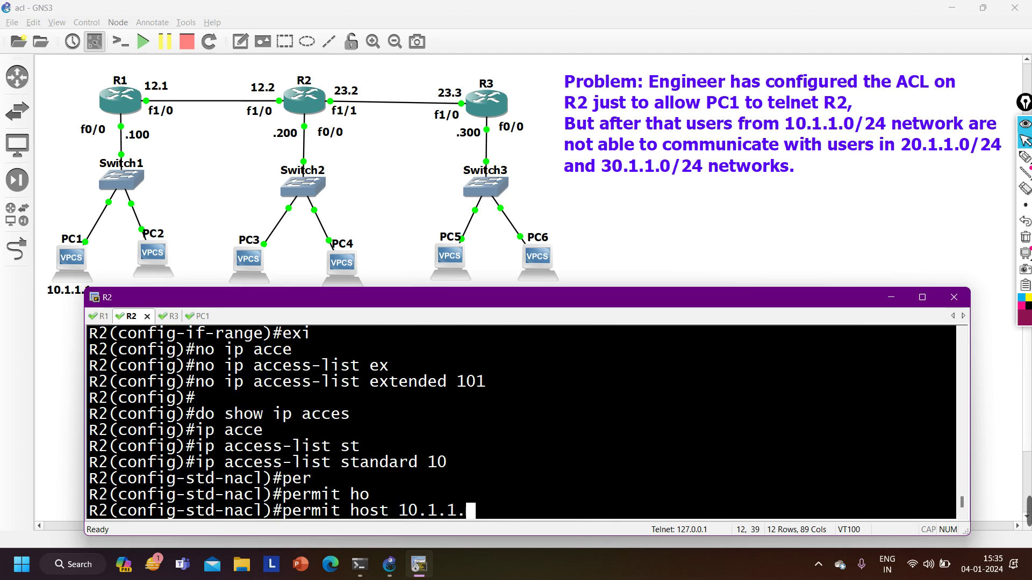
pyautogui.press('Return')
pyautogui.write('exi')
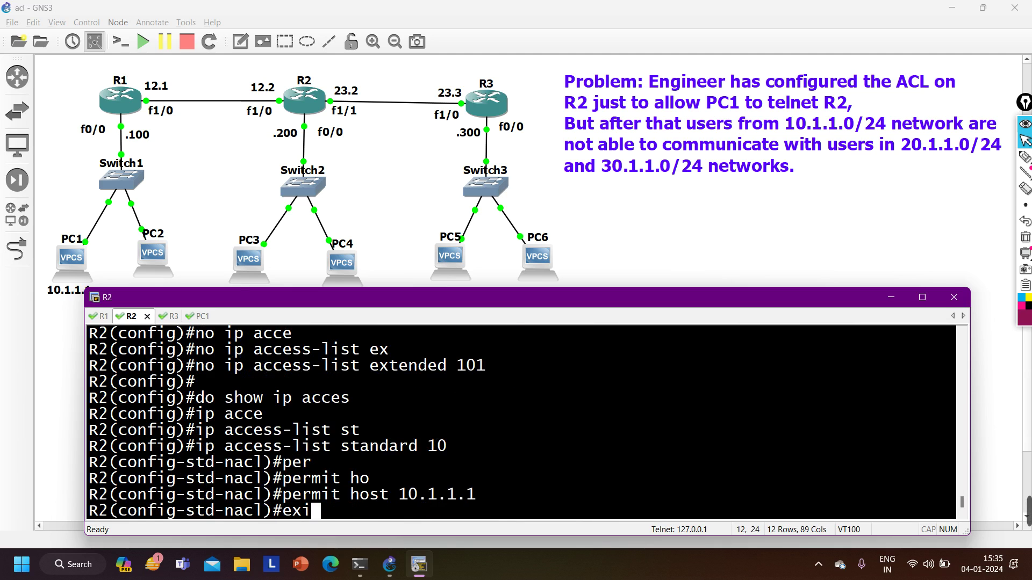
pyautogui.press('Return')
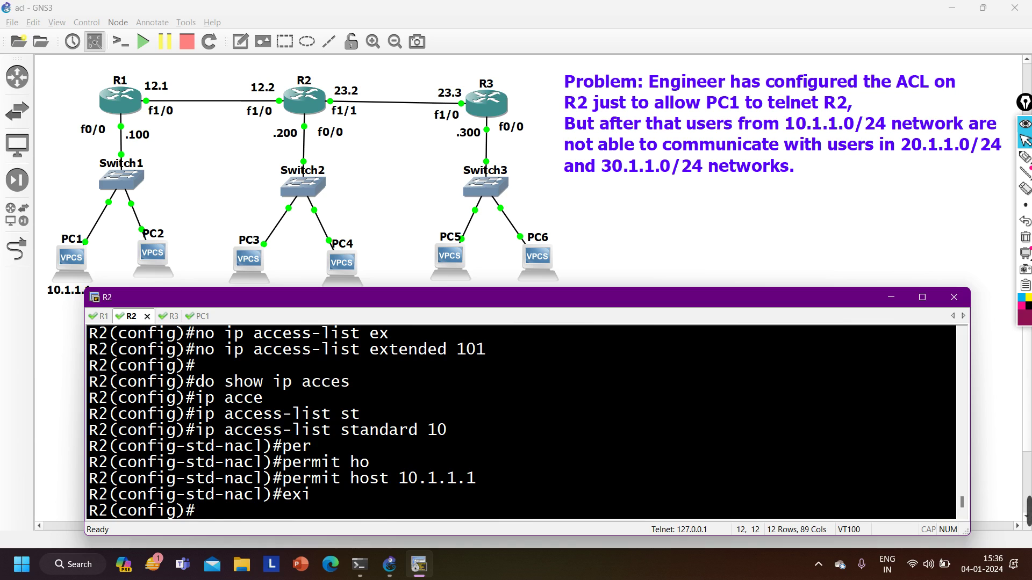
# Apply access-class 10 inbound on R2's vty lines 0 4 and exit configuration mode.
pyautogui.write('line')
pyautogui.press('Tab')
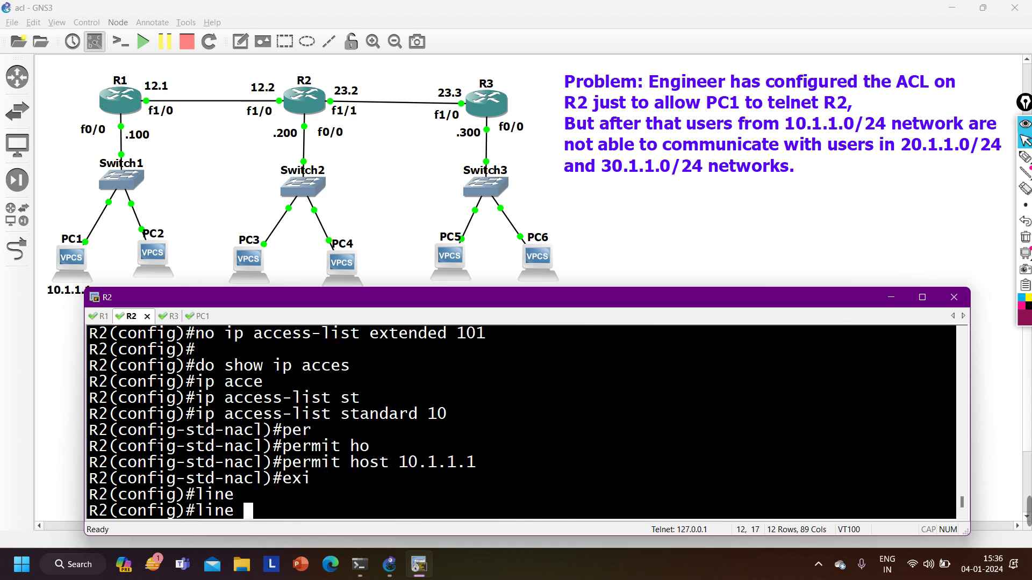
pyautogui.write('vt')
pyautogui.press('Tab')
pyautogui.write('0 4')
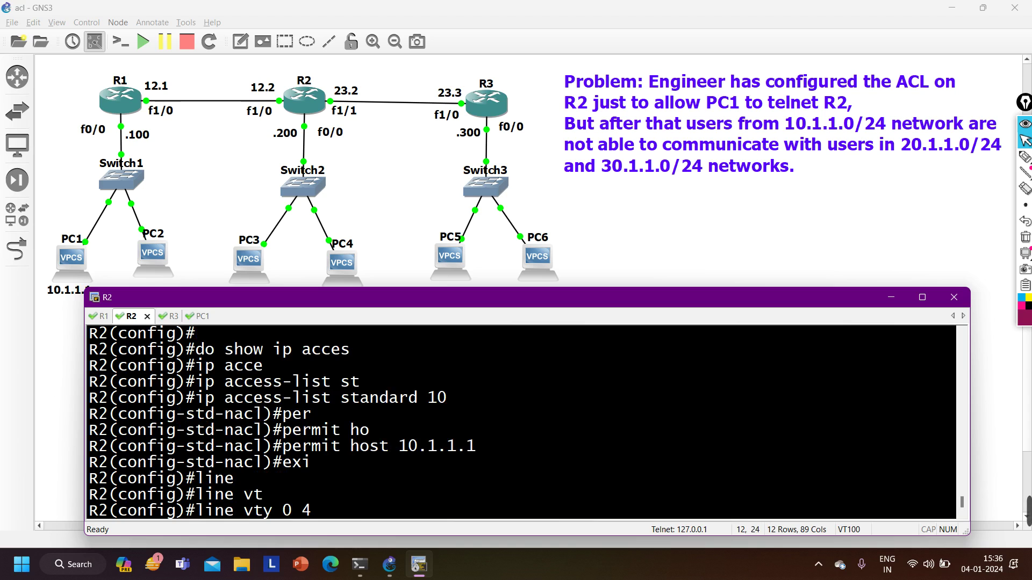
pyautogui.press('Return')
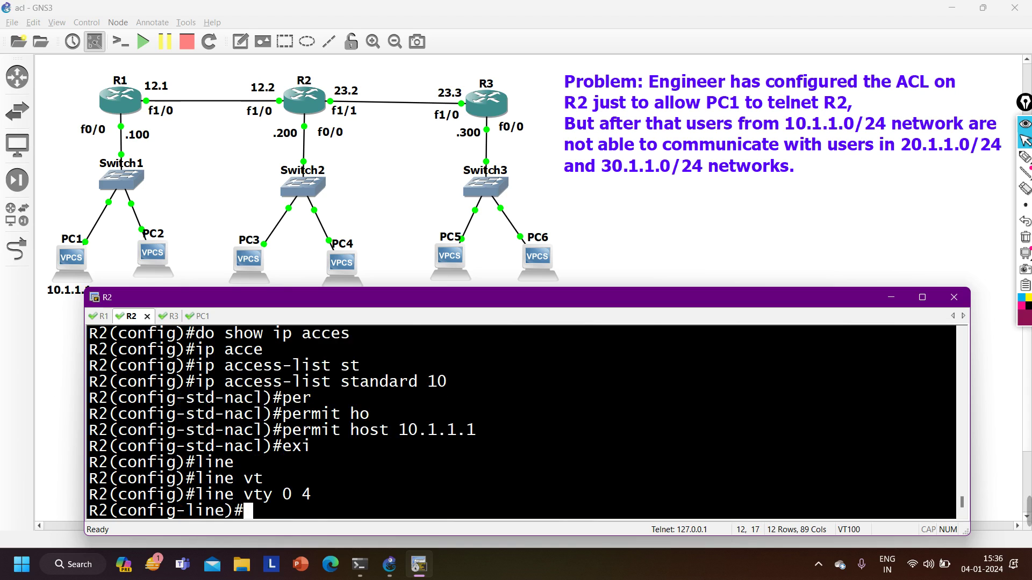
pyautogui.write('accer')
pyautogui.press('Tab')
pyautogui.press('BackSpace')
pyautogui.press('Tab')
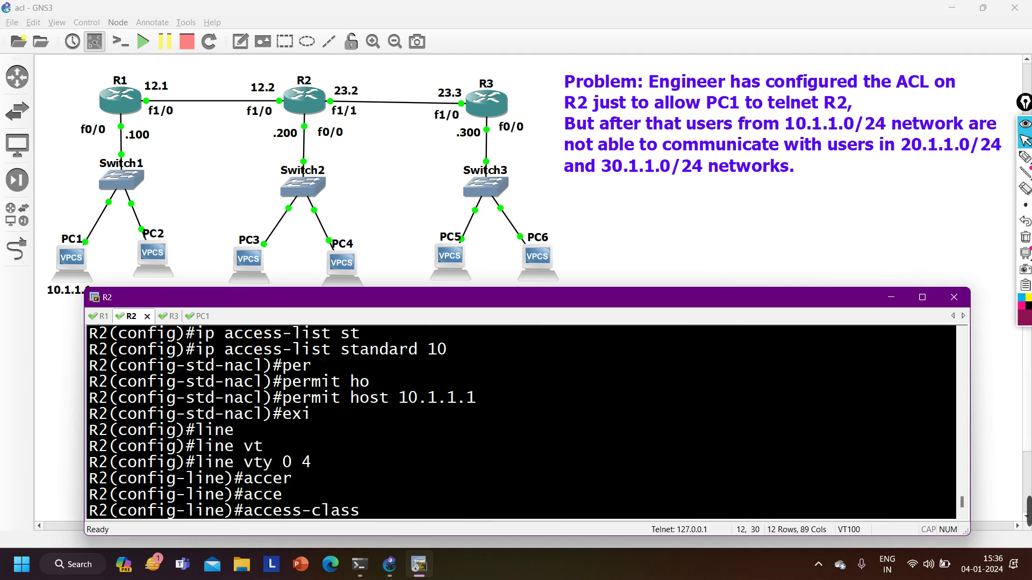
pyautogui.write('10 in')
pyautogui.press('Return')
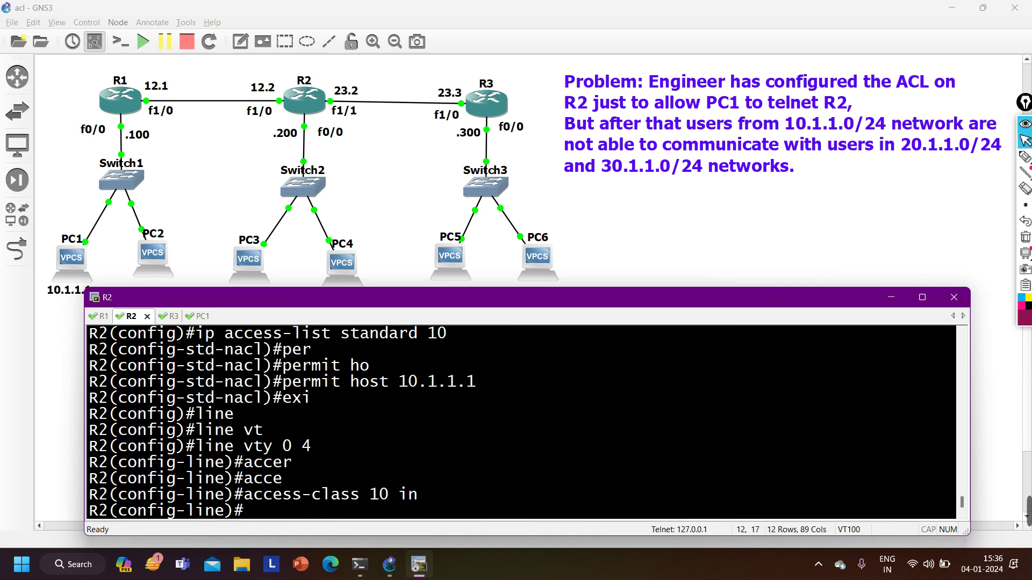
pyautogui.hotkey('ctrl', 'z')
pyautogui.press('Return')
pyautogui.press('Return')
pyautogui.press('Return')
pyautogui.press('Return')
pyautogui.press('Return')
pyautogui.press('Return')
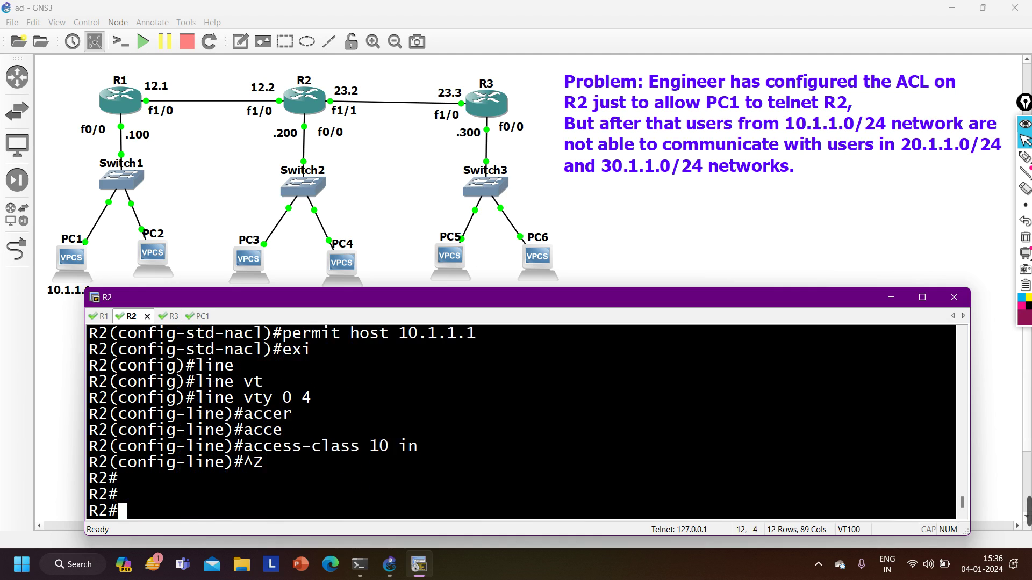
# Enter R2's global configuration mode again, then return to the privileged prompt.
pyautogui.write('conf')
pyautogui.press('Tab')
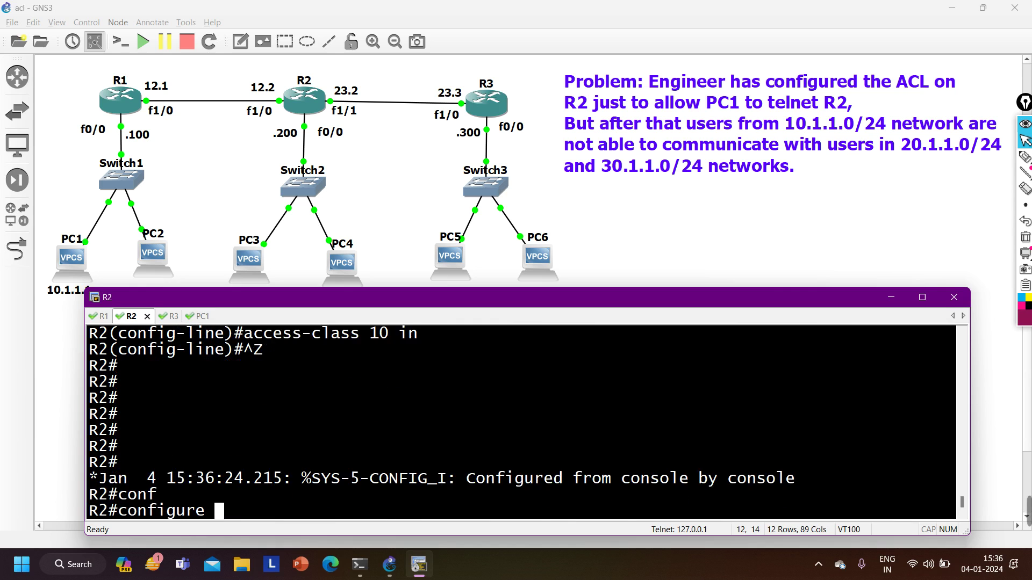
pyautogui.press('Return')
pyautogui.press('Return')
pyautogui.press('Return')
pyautogui.moveTo(1028, 511)
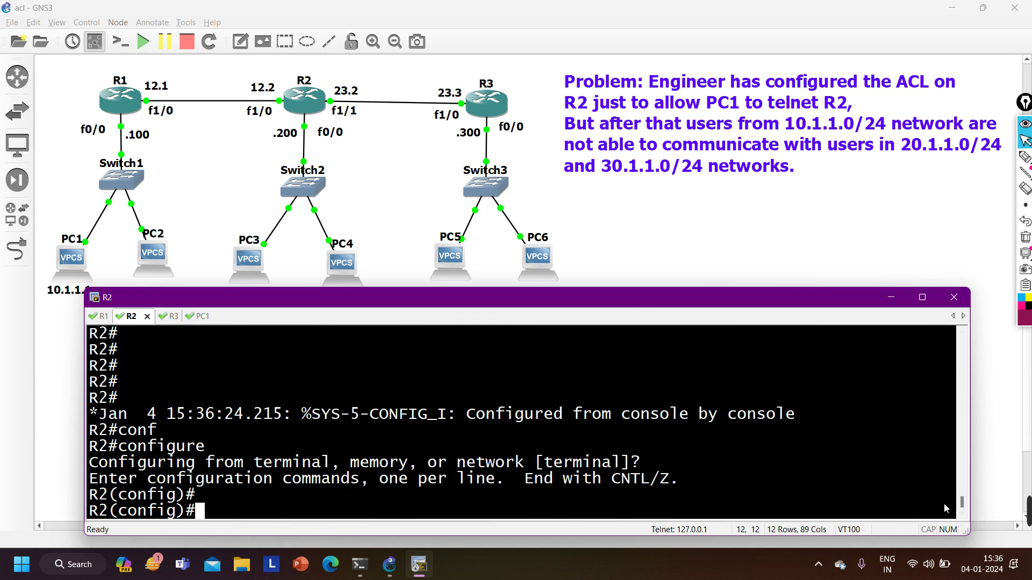
pyautogui.hotkey('ctrl', 'z')
pyautogui.press('Return')
pyautogui.press('Return')
pyautogui.press('Return')
pyautogui.press('Return')
pyautogui.press('Return')
pyautogui.press('Return')
pyautogui.press('Return')
pyautogui.press('Return')
pyautogui.press('Return')
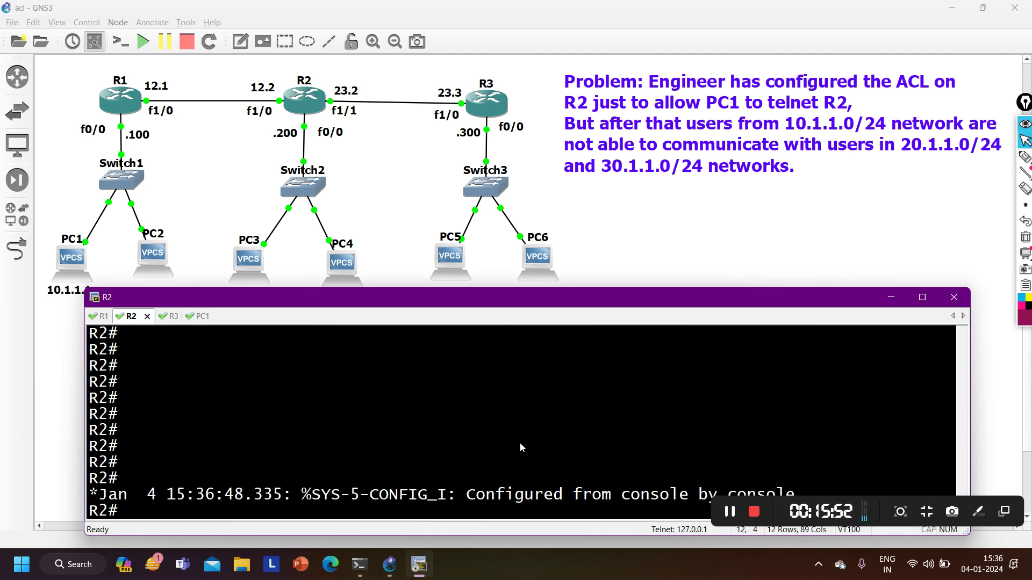
# Display R2's EIGRP neighbors and EIGRP-learned routes.
pyautogui.write('sh')
pyautogui.press('Tab')
pyautogui.write('ip ei')
pyautogui.press('Tab')
pyautogui.write('nei')
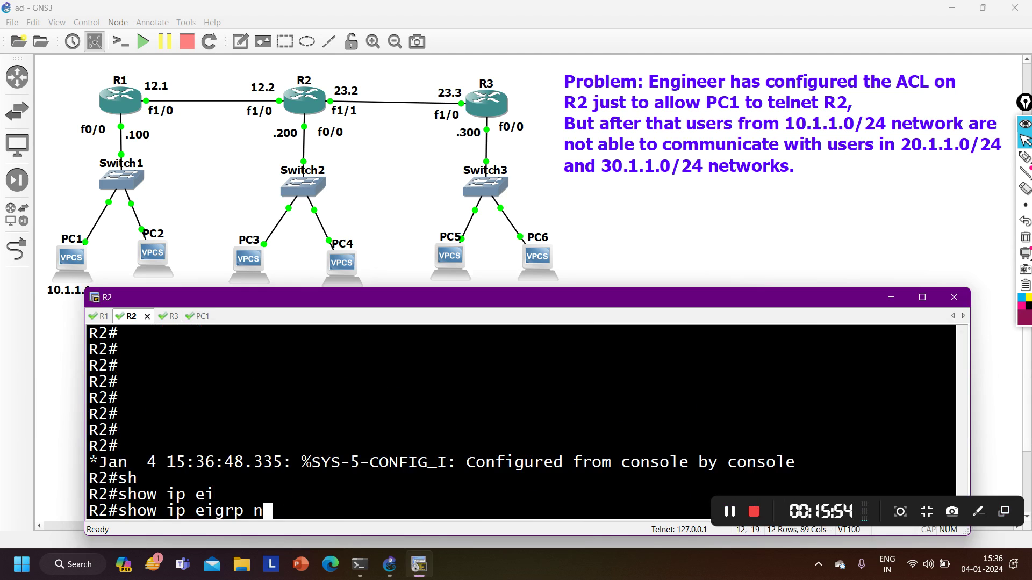
pyautogui.press('Tab')
pyautogui.press('Return')
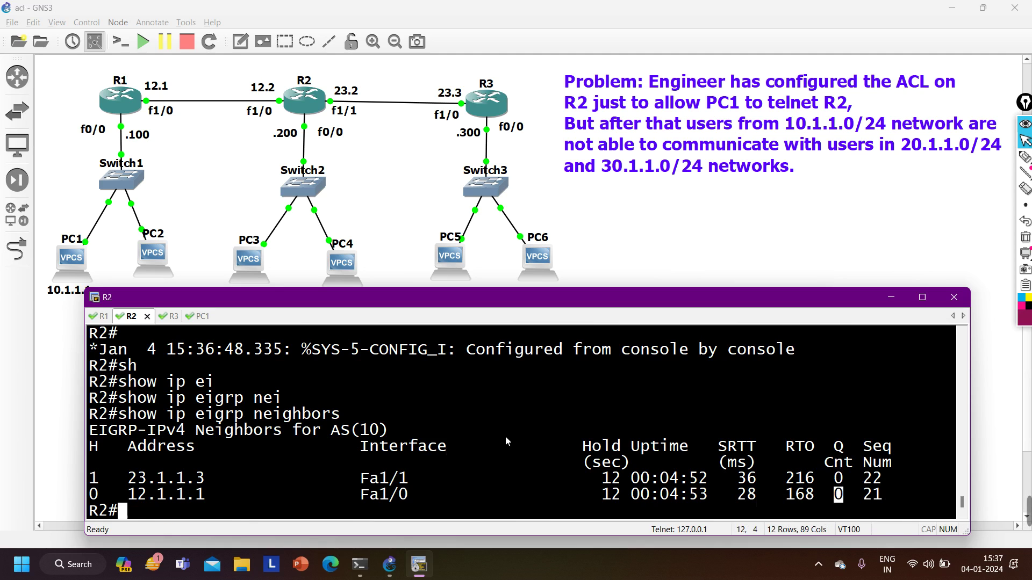
pyautogui.write('sh')
pyautogui.press('Tab')
pyautogui.write('ip ro')
pyautogui.press('Tab')
pyautogui.write('ei')
pyautogui.press('Tab')
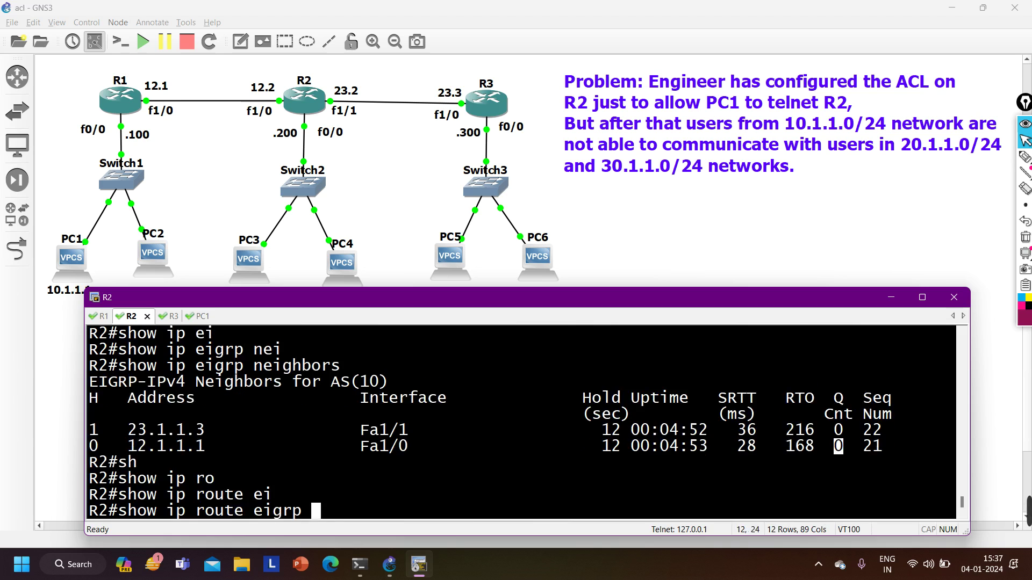
pyautogui.press('Return')
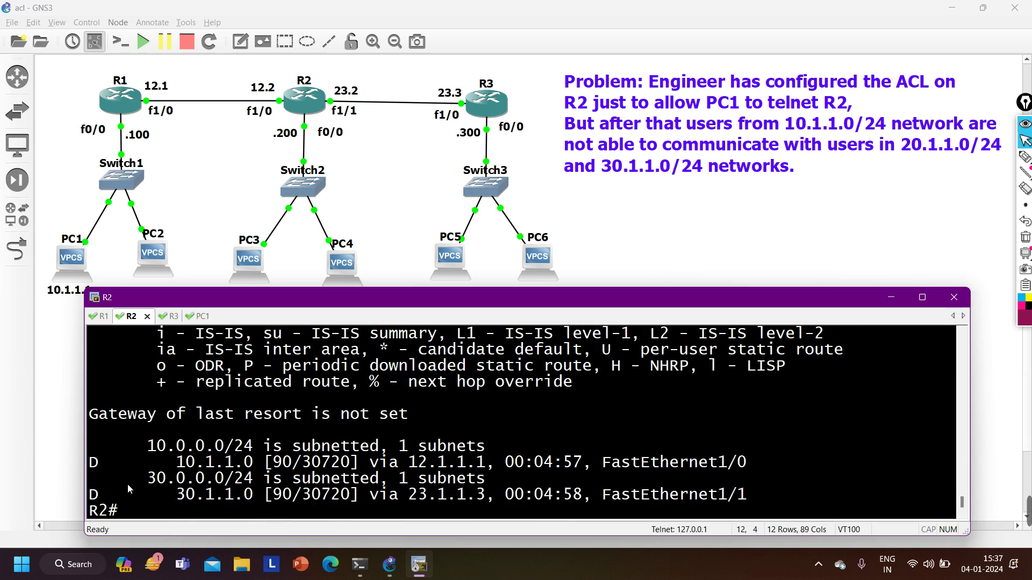
# Display R1's EIGRP neighbors and EIGRP-learned routes.
pyautogui.click(102, 316)
pyautogui.write('sh')
pyautogui.press('Tab')
pyautogui.write('ip ei')
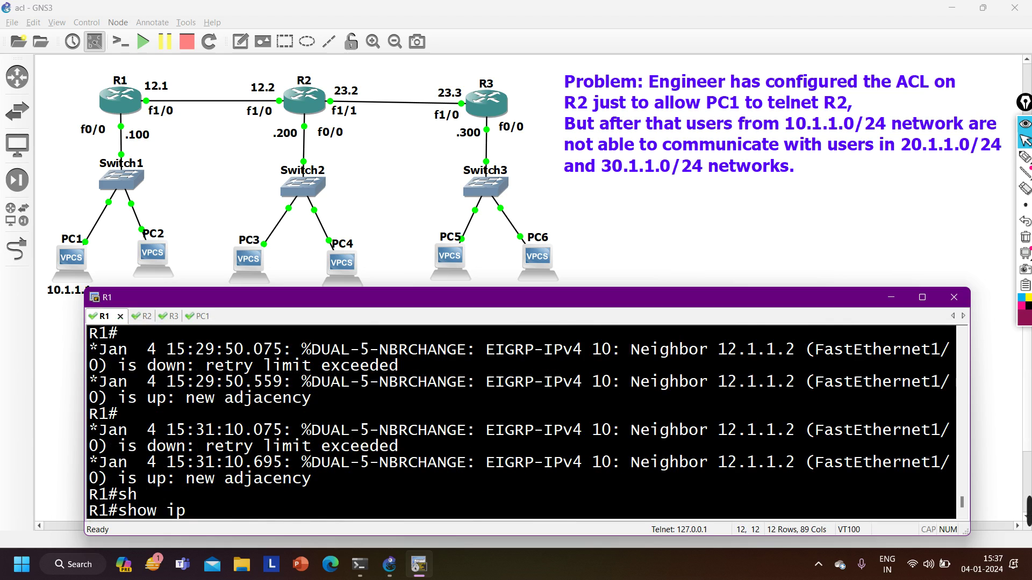
pyautogui.press('Tab')
pyautogui.write('nei')
pyautogui.press('Tab')
pyautogui.press('Return')
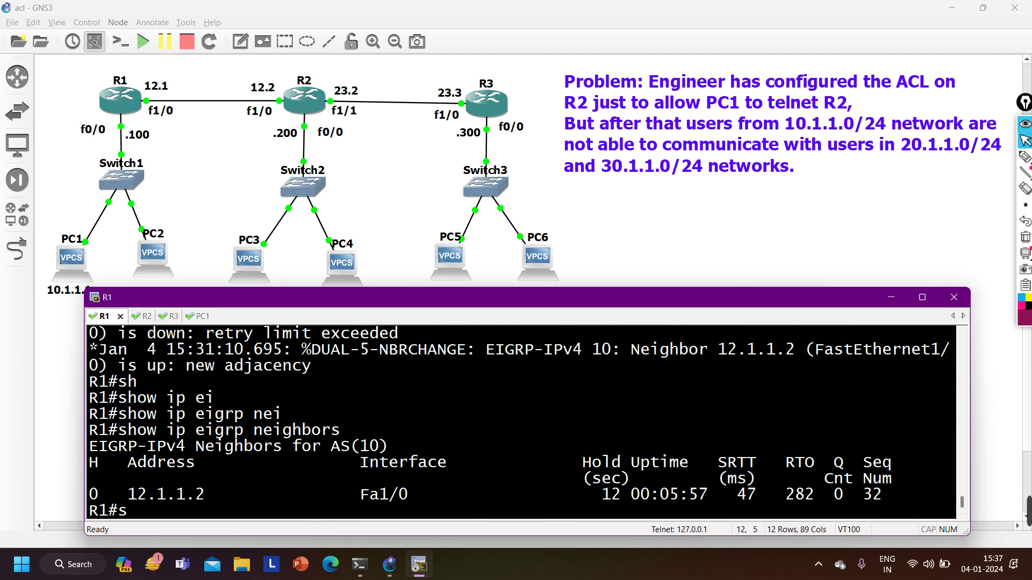
pyautogui.write('sh')
pyautogui.press('Tab')
pyautogui.write('ip ro')
pyautogui.press('Tab')
pyautogui.write('ei')
pyautogui.press('Tab')
pyautogui.press('Return')
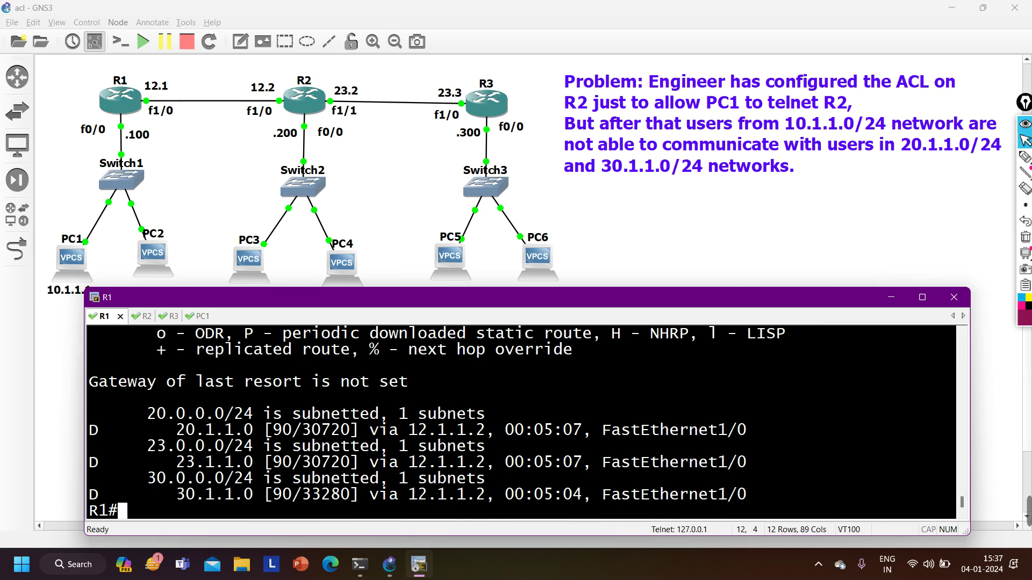
pyautogui.press('Return')
pyautogui.press('Return')
pyautogui.press('Return')
# Display R3's EIGRP-learned routes with show ip route eigrp.
pyautogui.hotkey('ctrl', 'Tab')
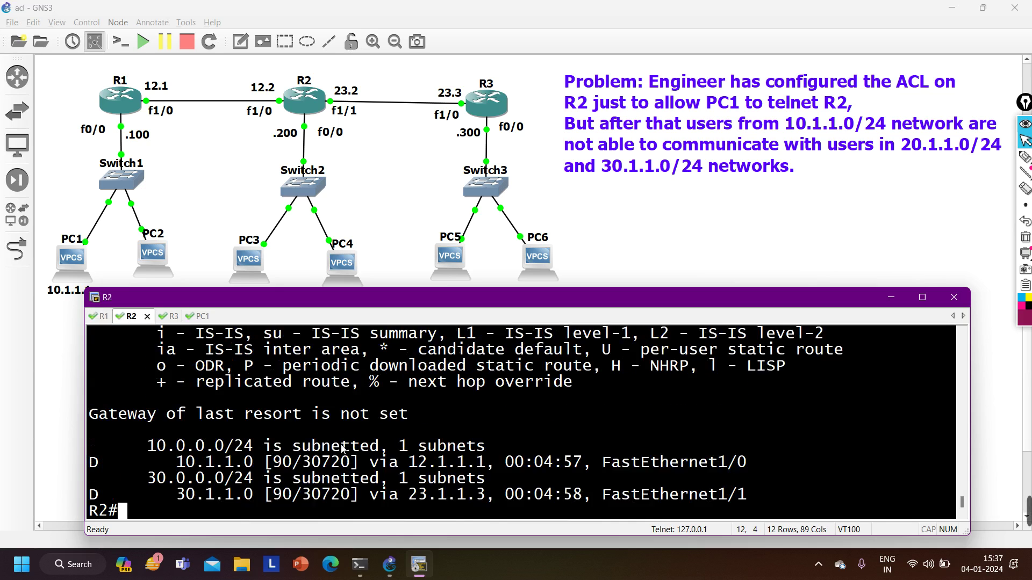
pyautogui.hotkey('ctrl', 'Tab')
pyautogui.write('sh')
pyautogui.press('Tab')
pyautogui.write('ip ro')
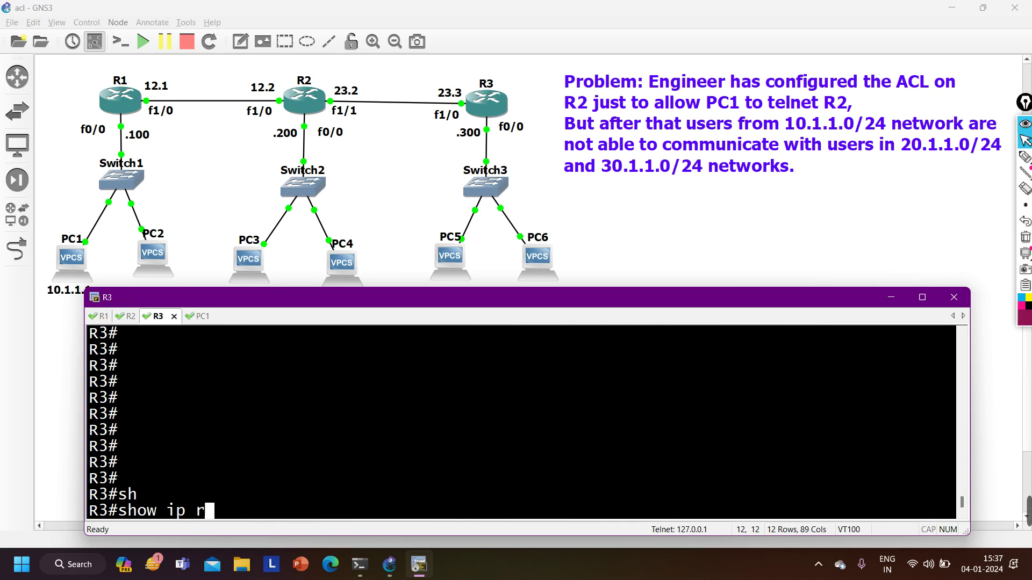
pyautogui.press('Tab')
pyautogui.write('e')
pyautogui.press('Return')
pyautogui.press('Return')
pyautogui.press('Return')
pyautogui.press('Return')
pyautogui.press('Return')
pyautogui.press('Return')
pyautogui.press('Return')
pyautogui.press('Return')
pyautogui.press('Return')
pyautogui.press('Return')
pyautogui.press('Return')
pyautogui.press('Return')
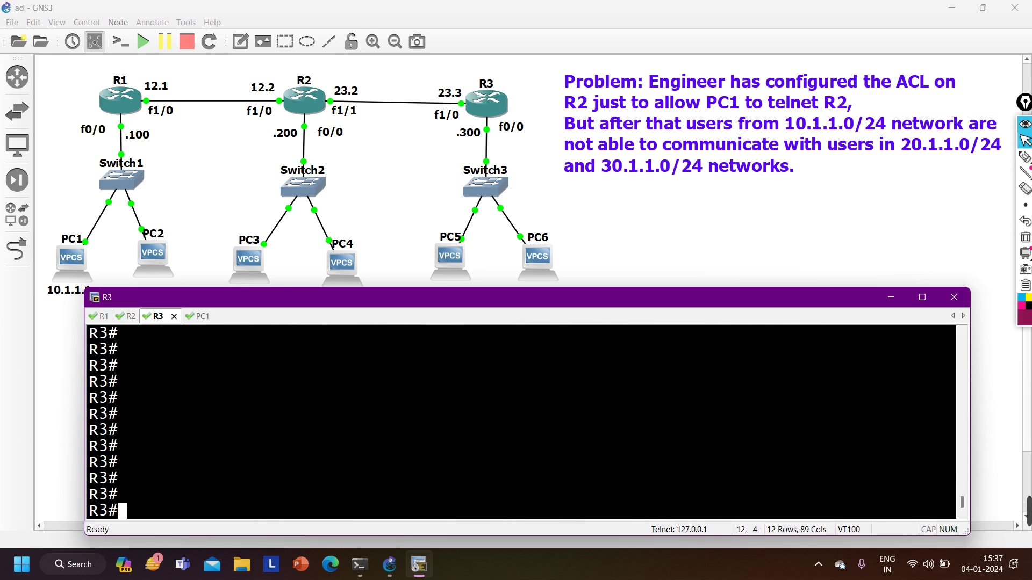
pyautogui.hotkey('ctrl', 'Tab')
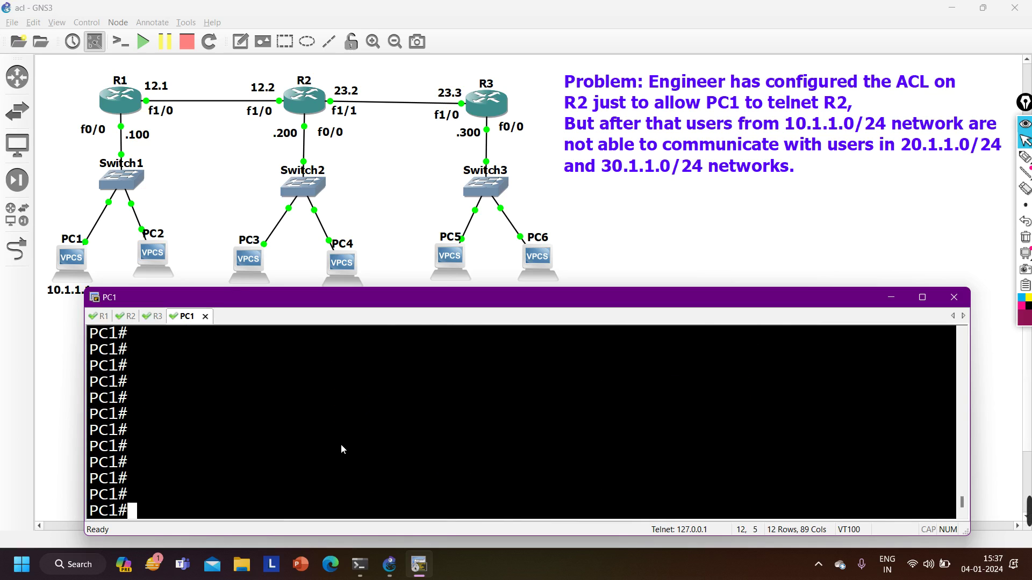
# Ping 20.1.1.100 and 30.1.1.100 from PC1 successfully.
pyautogui.write('[')
pyautogui.press('BackSpace')
pyautogui.write('ping 20.1.1.100')
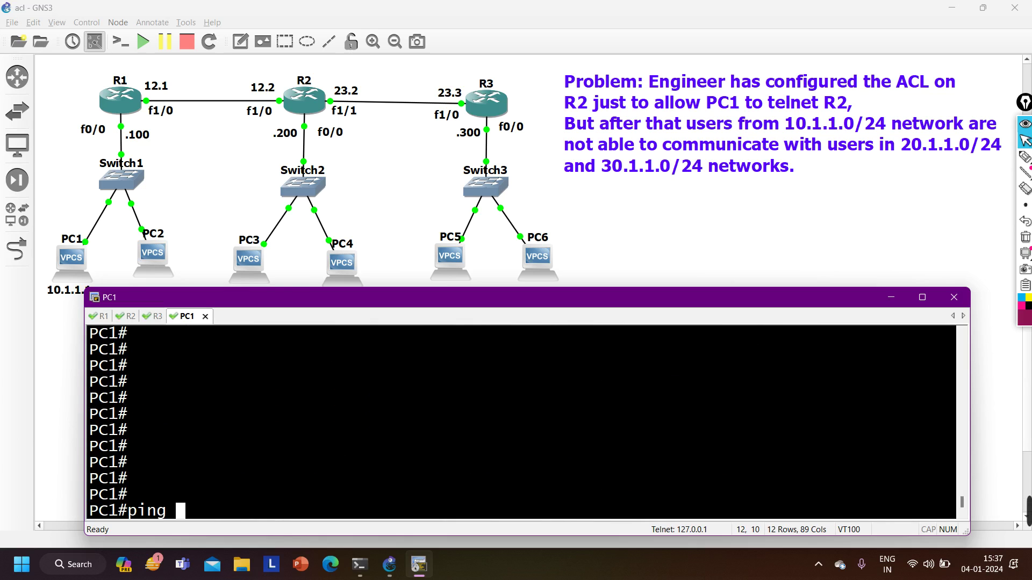
pyautogui.press('Return')
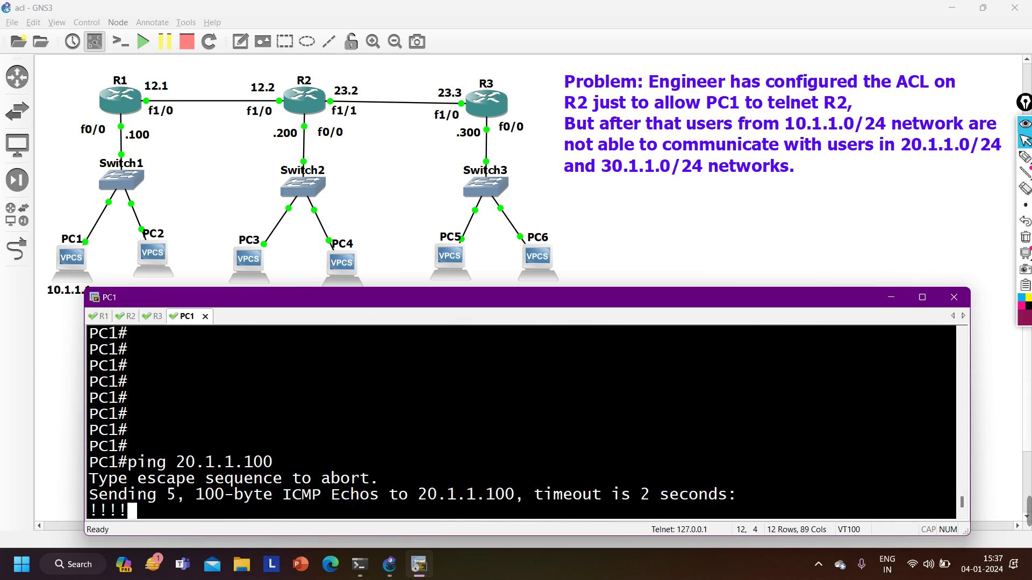
pyautogui.press('Return')
pyautogui.press('Return')
pyautogui.press('Up')
pyautogui.press('Left')
pyautogui.press('Left')
pyautogui.press('Left')
pyautogui.press('Left')
pyautogui.press('Left')
pyautogui.press('Left')
pyautogui.press('Left')
pyautogui.press('Left')
pyautogui.press('Left')
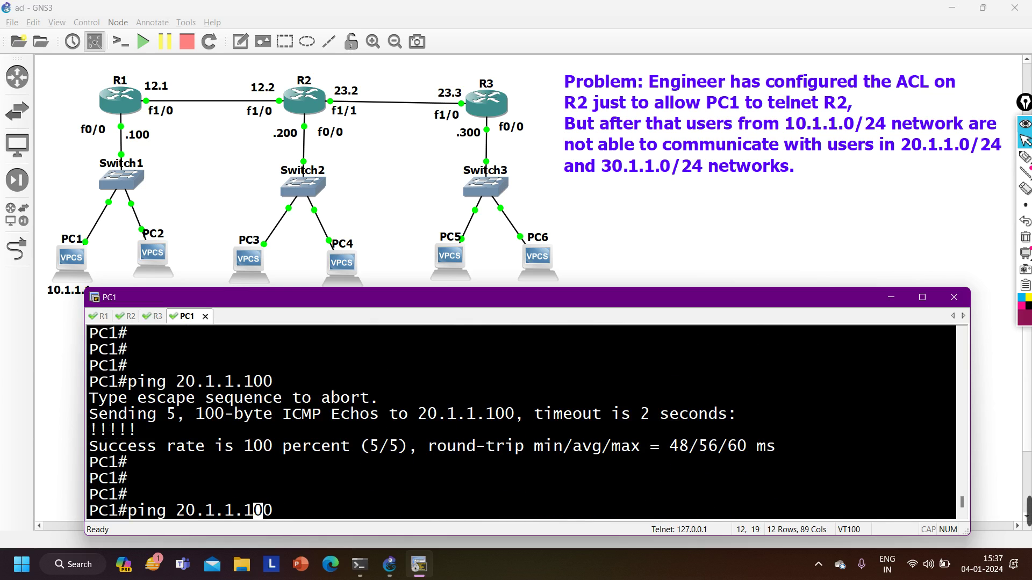
pyautogui.press('BackSpace')
pyautogui.write('3')
pyautogui.press('Return')
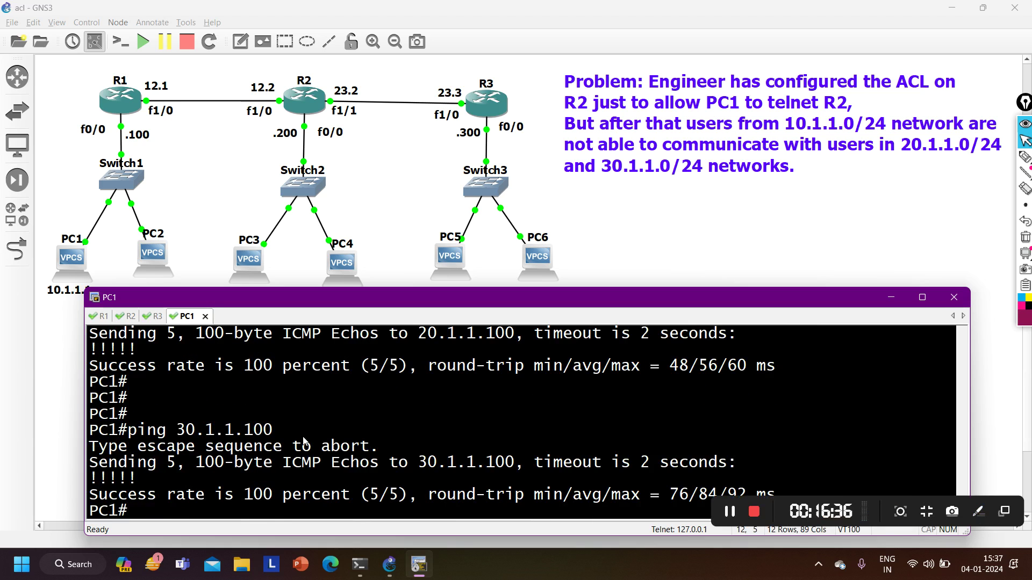
# Telnet from PC1 to R2 at 12.1.1.2, then exit the session.
pyautogui.write('teln')
pyautogui.press('Tab')
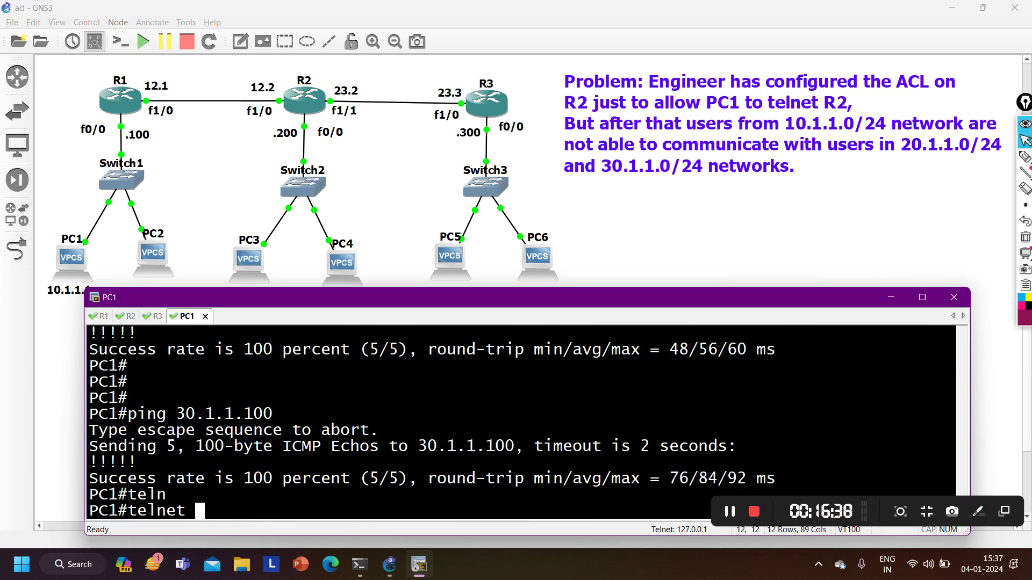
pyautogui.write('12.1.1.2')
pyautogui.press('Return')
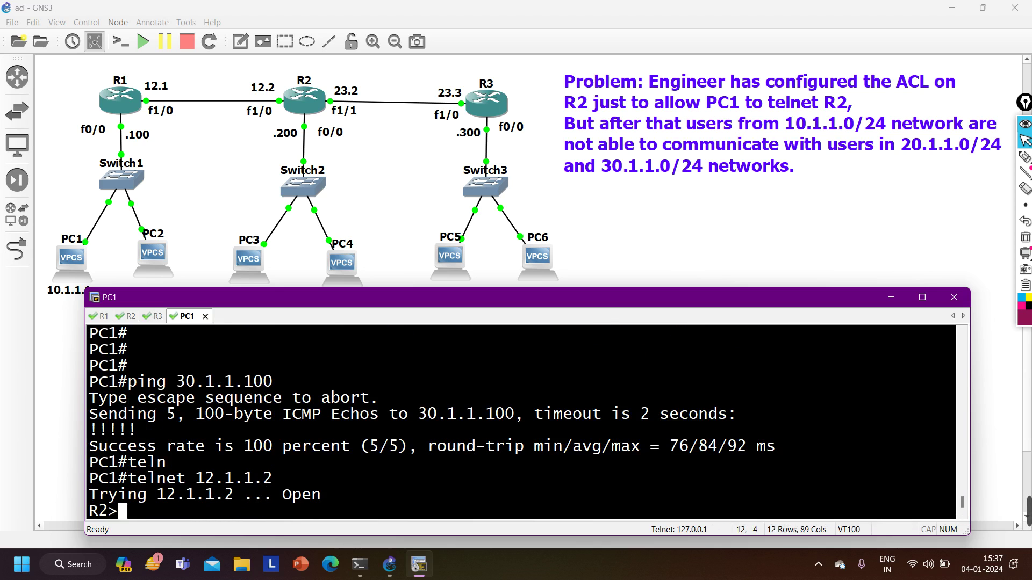
pyautogui.write('exit')
pyautogui.press('Return')
pyautogui.press('Return')
pyautogui.press('Return')
pyautogui.press('Return')
pyautogui.press('Return')
pyautogui.press('Return')
pyautogui.press('Return')
pyautogui.press('Return')
pyautogui.press('Return')
pyautogui.press('Return')
pyautogui.press('Return')
pyautogui.press('Return')
pyautogui.hotkey('ctrl', 'Tab')
pyautogui.hotkey('ctrl', 'Tab')
pyautogui.hotkey('ctrl', 'Tab')
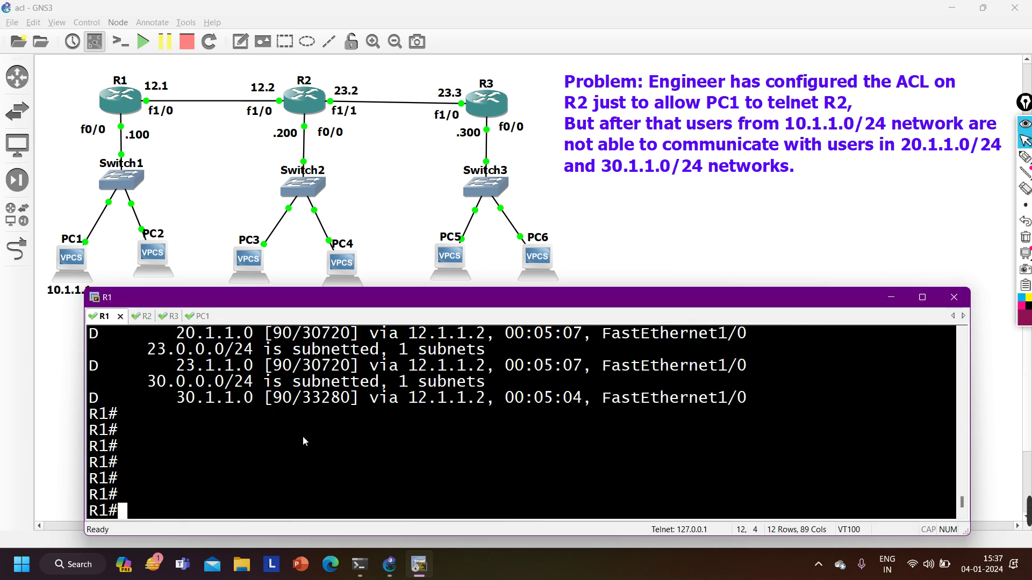
# Telnet from R3 to 23.1.1.2 and get 'Connection refused by remote host'.
pyautogui.write('teln')
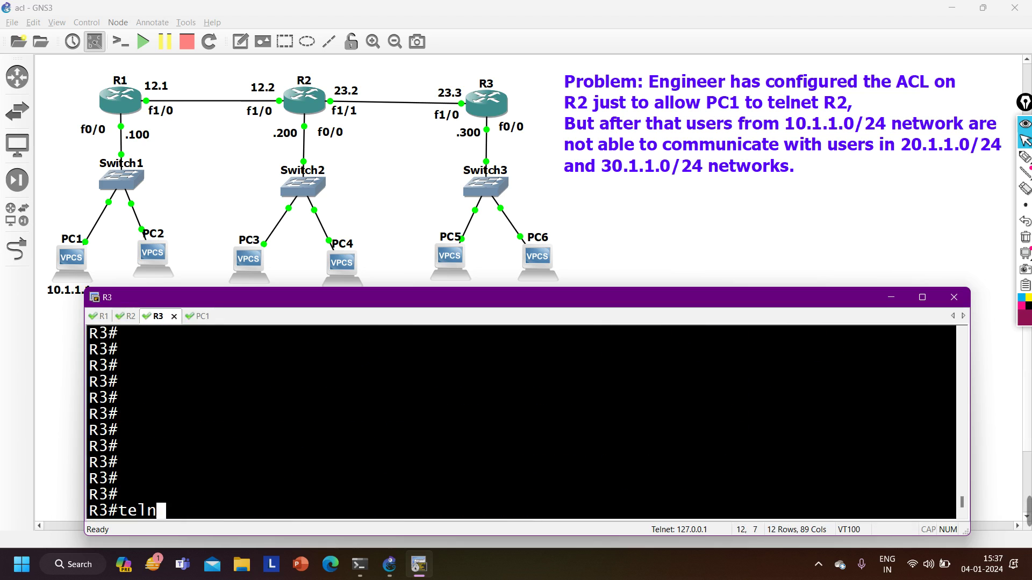
pyautogui.press('Tab')
pyautogui.write('23.1.1.2')
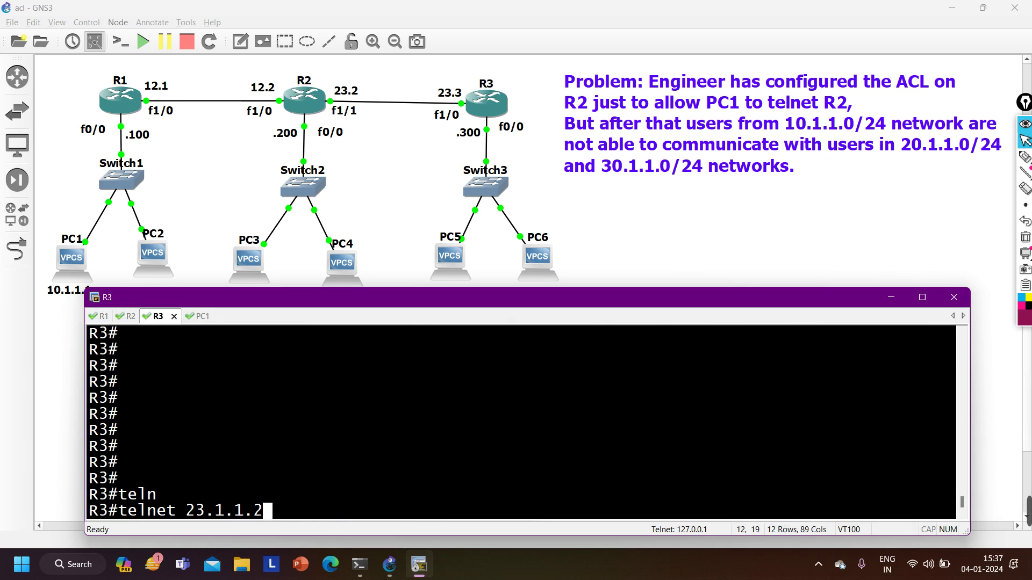
pyautogui.press('Return')
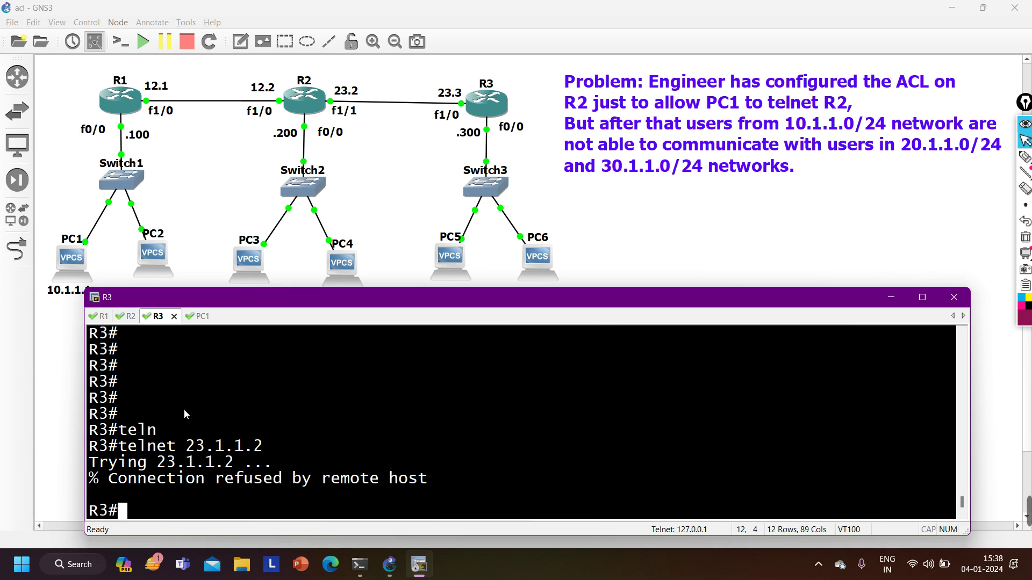
# Bring the GNS3 topology with PC1–PC6 and their addresses back in front of the consoles.
pyautogui.click(645, 259)
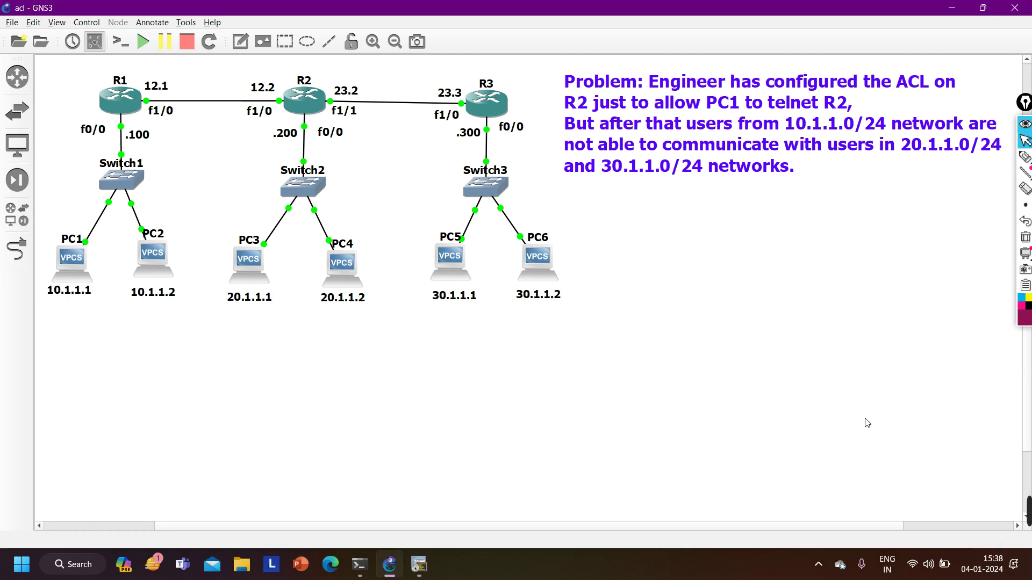
pyautogui.moveTo(1027, 518)
pyautogui.click(755, 512)
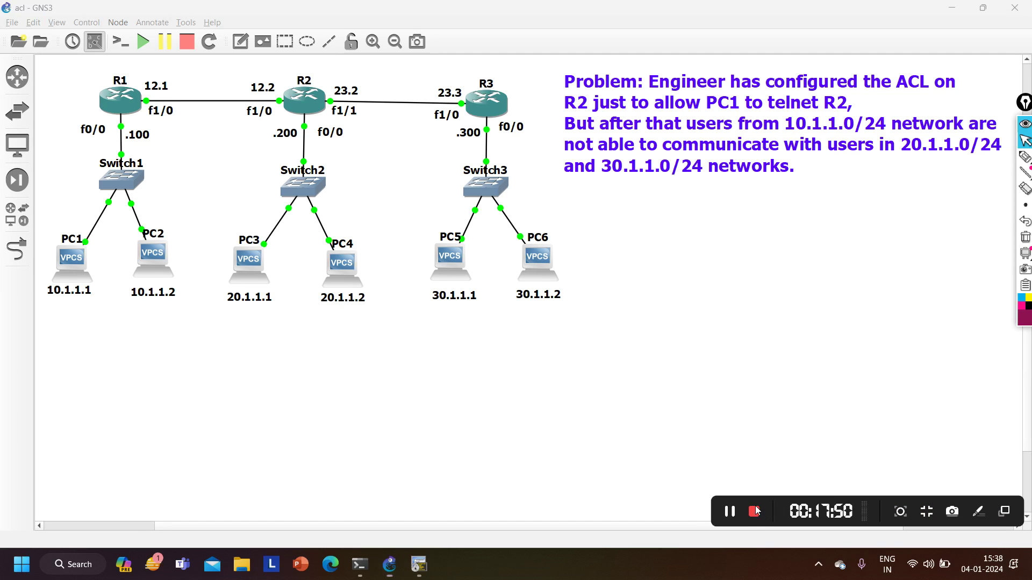